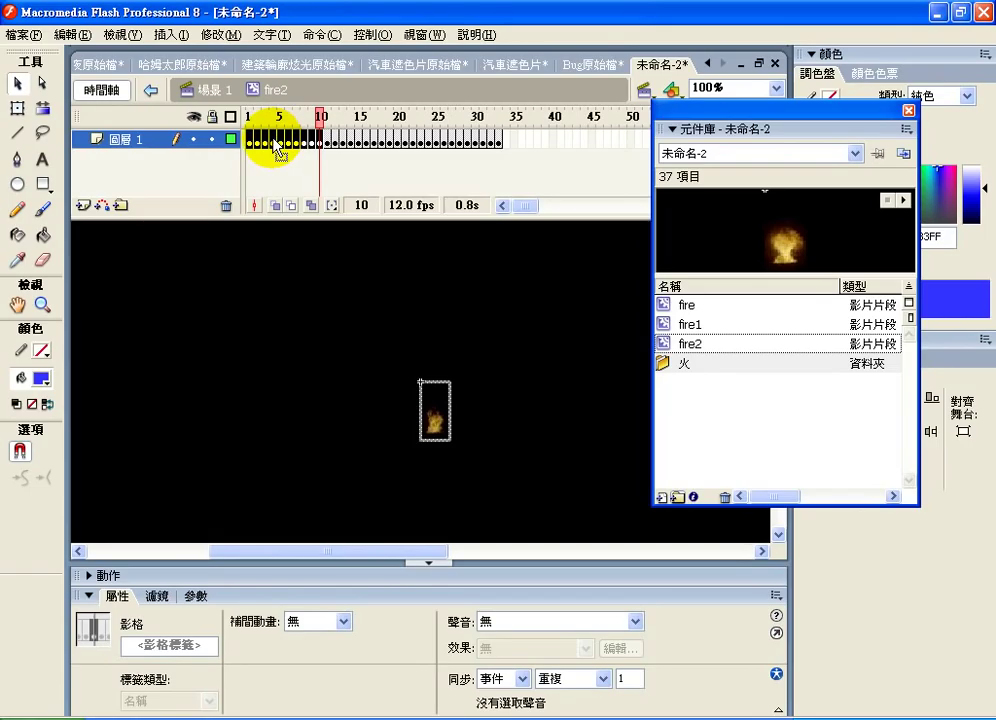
# Step: In the fire2 clip, move the first ten keyframes to the end of the animation and remove the emptied frames at the start
pyautogui.moveTo(281, 151); pyautogui.dragTo(527, 145)
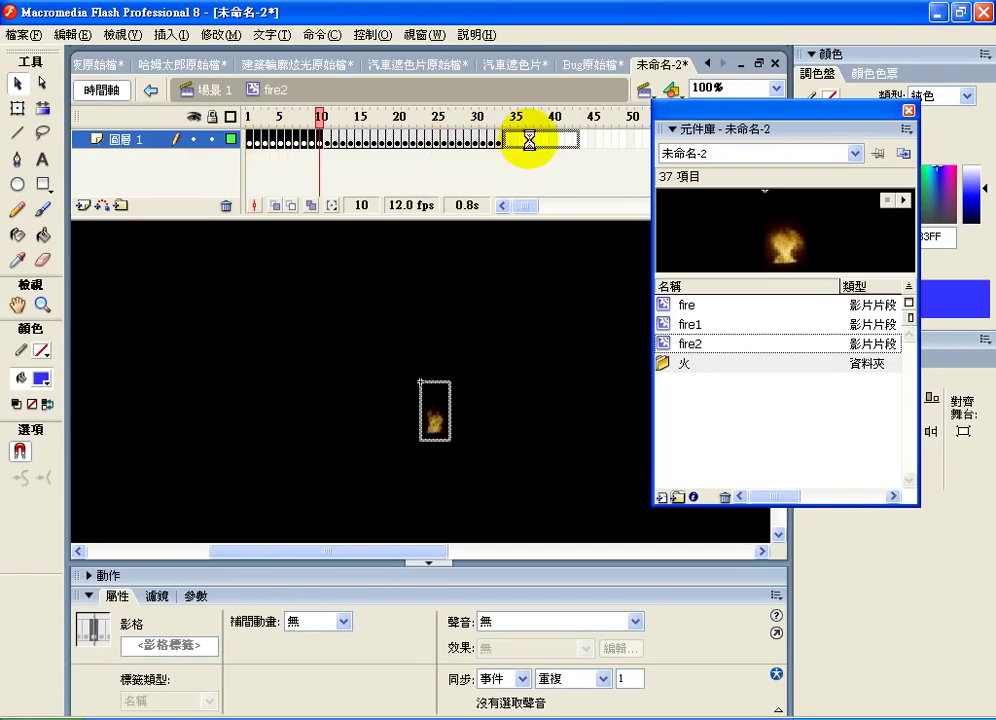
pyautogui.moveTo(321, 150); pyautogui.dragTo(254, 149)
pyautogui.rightClick(266, 141)
pyautogui.click(300, 192)
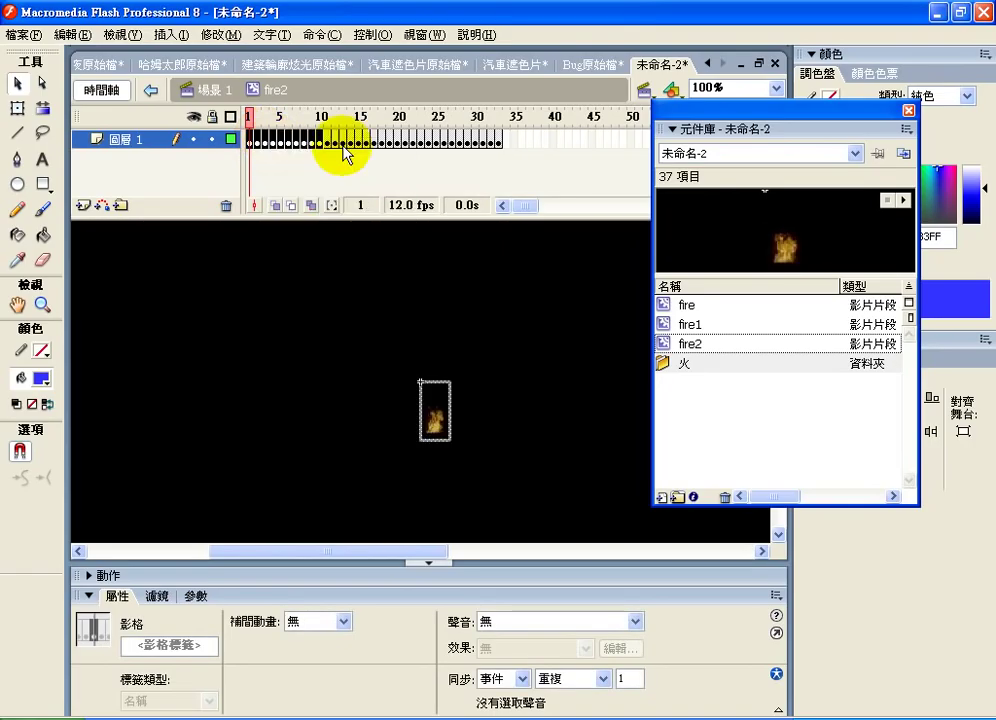
pyautogui.moveTo(356, 151); pyautogui.dragTo(247, 138)
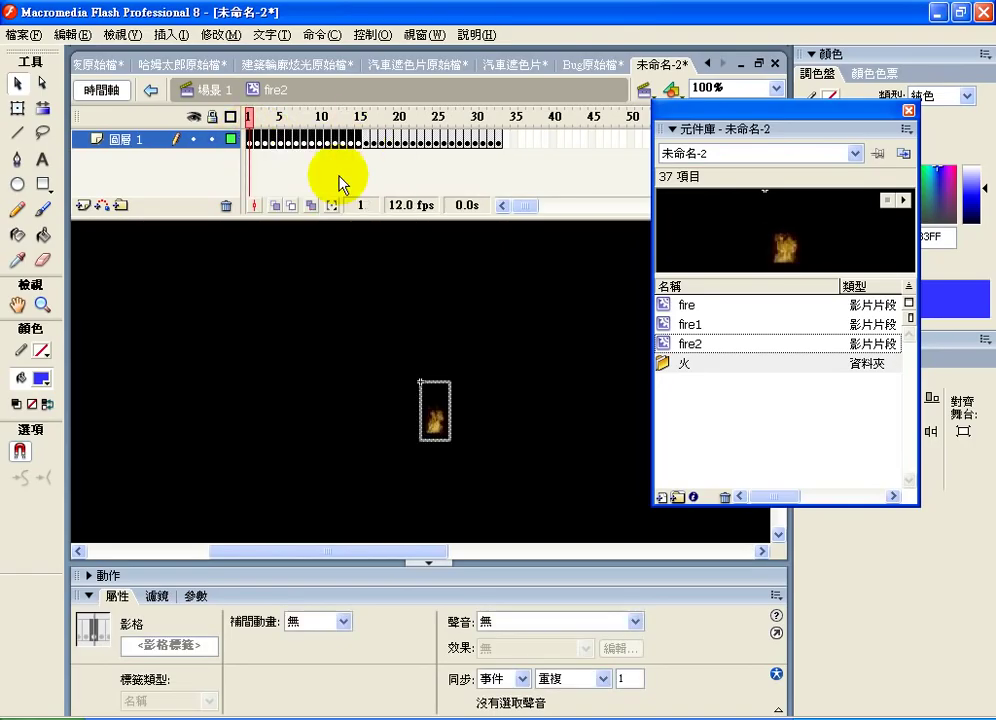
pyautogui.click(345, 178)
pyautogui.moveTo(321, 150); pyautogui.dragTo(372, 148)
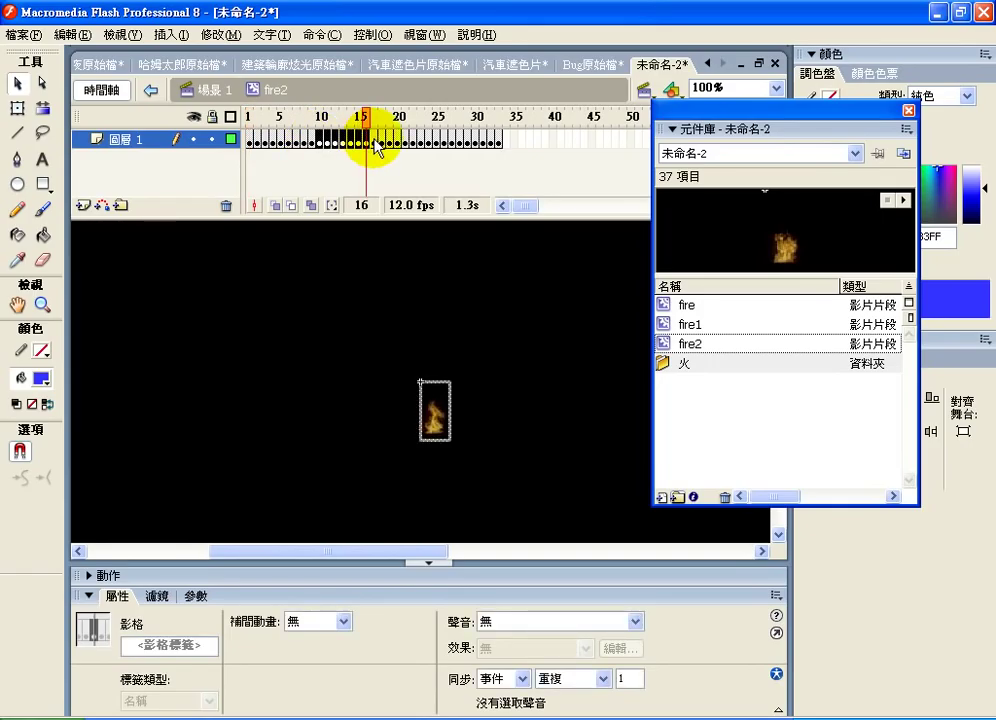
# Step: Duplicate the fire2 symbol in the library as a movie clip named fire3
pyautogui.click(666, 346)
pyautogui.rightClick(666, 346)
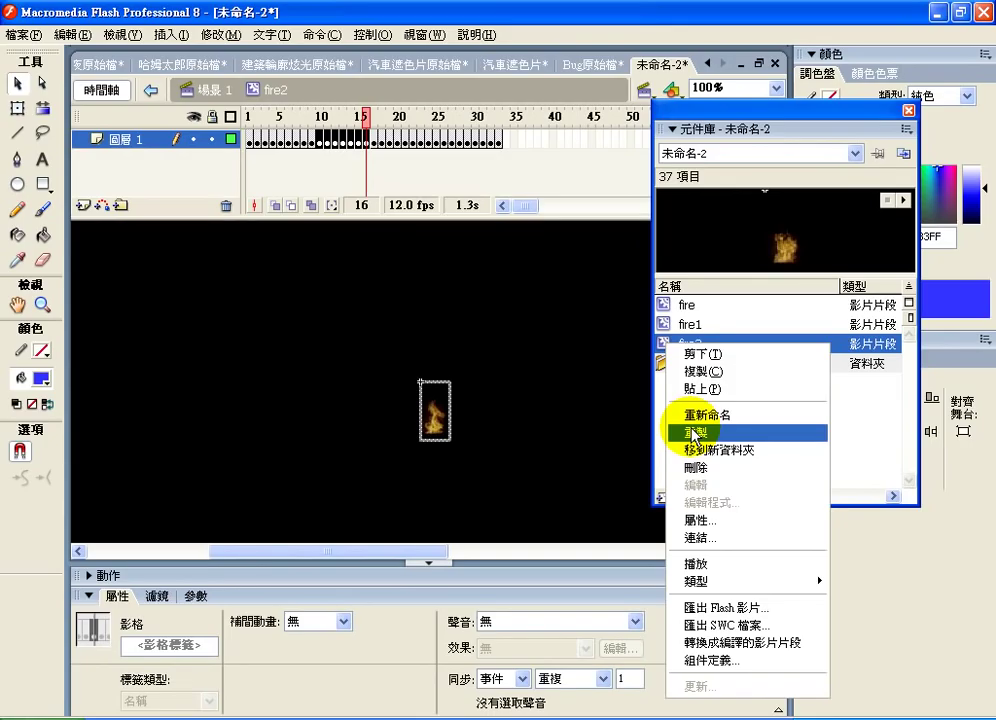
pyautogui.click(694, 434)
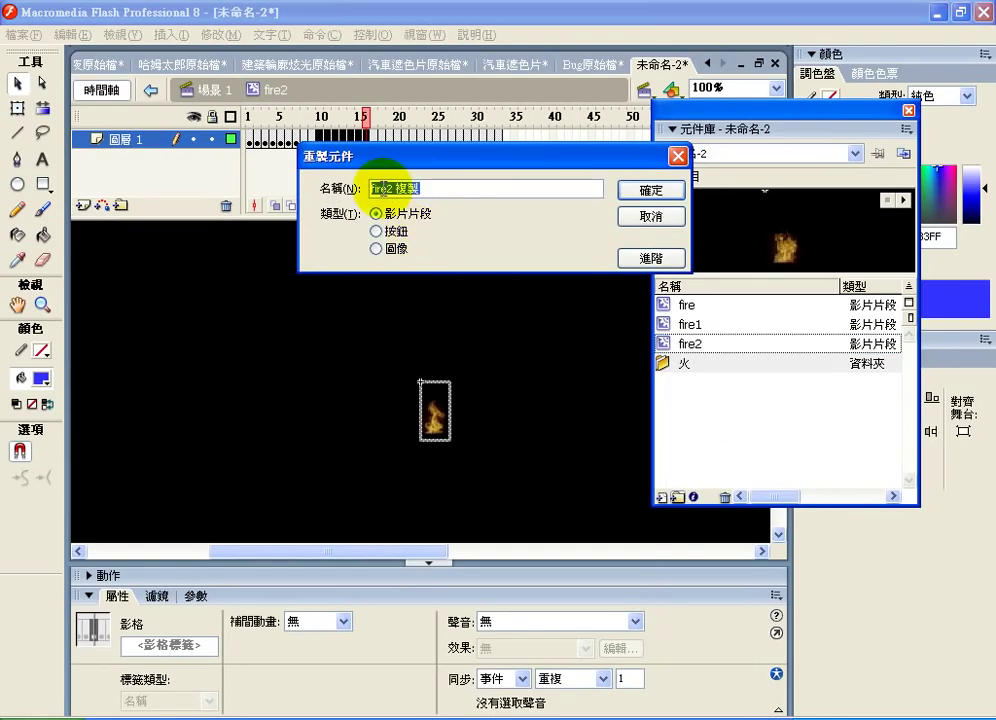
pyautogui.moveTo(380, 189); pyautogui.dragTo(445, 189)
pyautogui.click(382, 189)
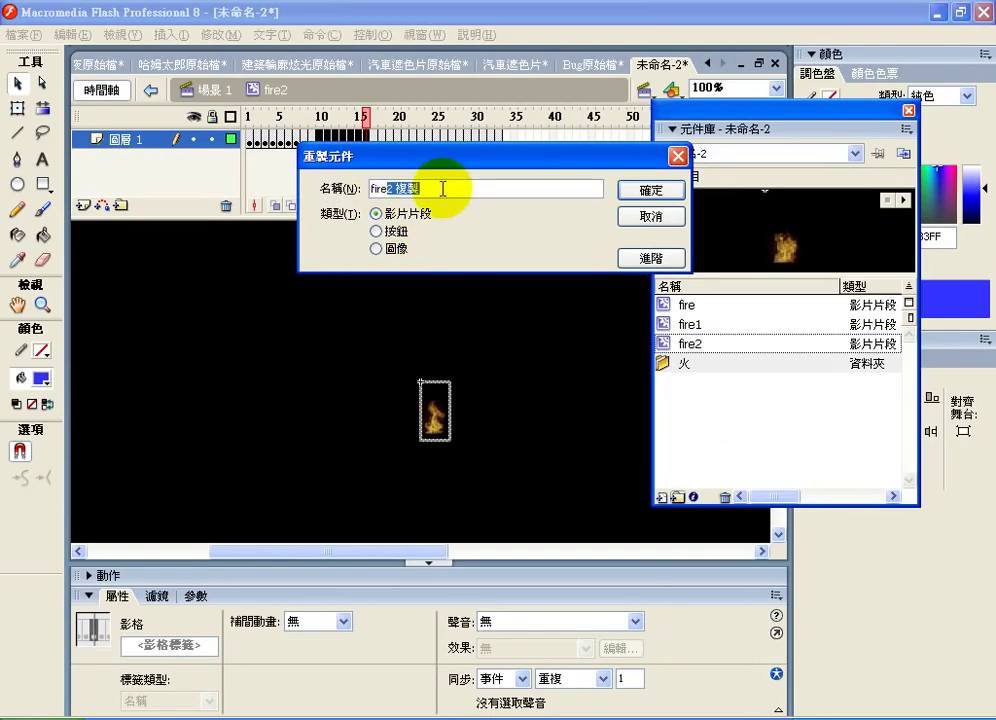
pyautogui.write('3')
pyautogui.press('Return')
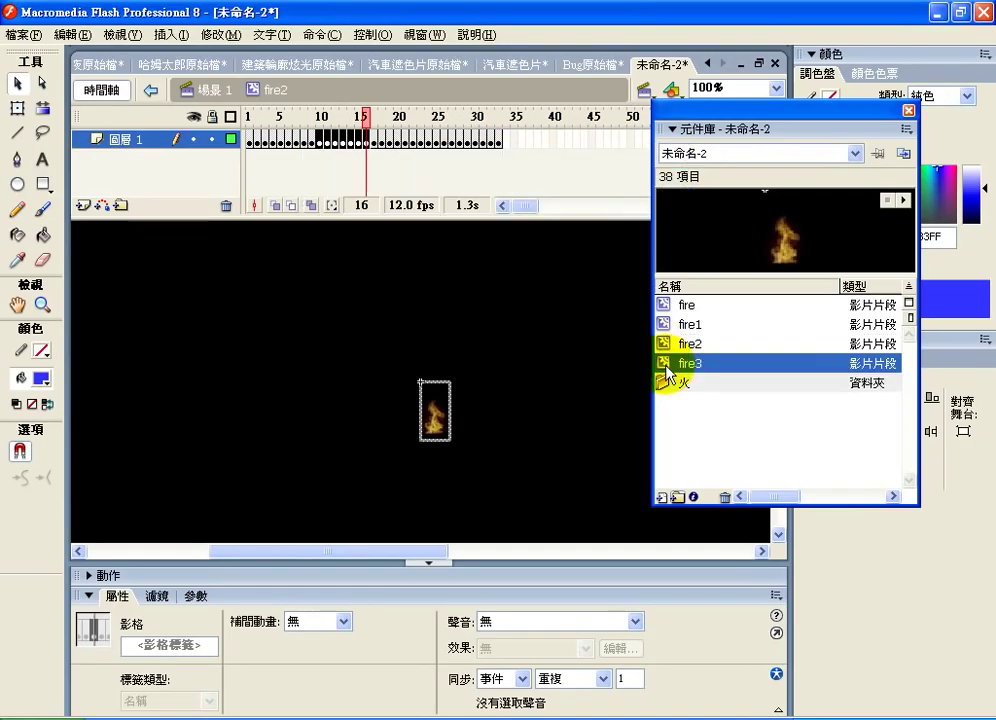
# Step: In the fire3 clip, move the first eight keyframes to the end of the animation and remove the emptied frames at the start
pyautogui.doubleClick(668, 363)
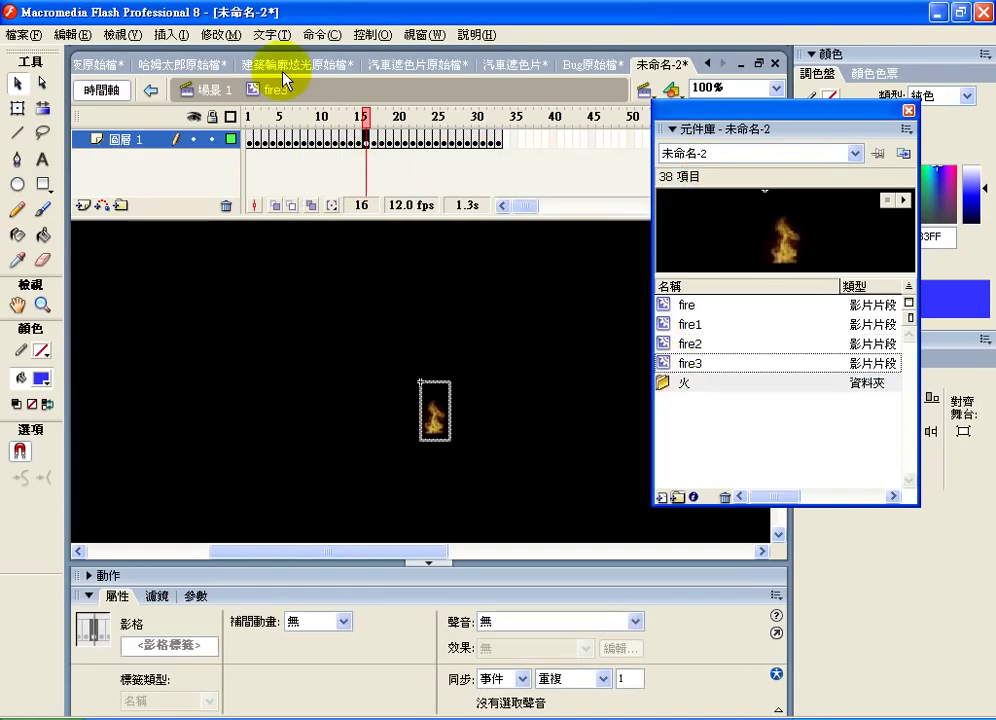
pyautogui.moveTo(250, 145); pyautogui.dragTo(303, 145)
pyautogui.moveTo(459, 150); pyautogui.dragTo(541, 142)
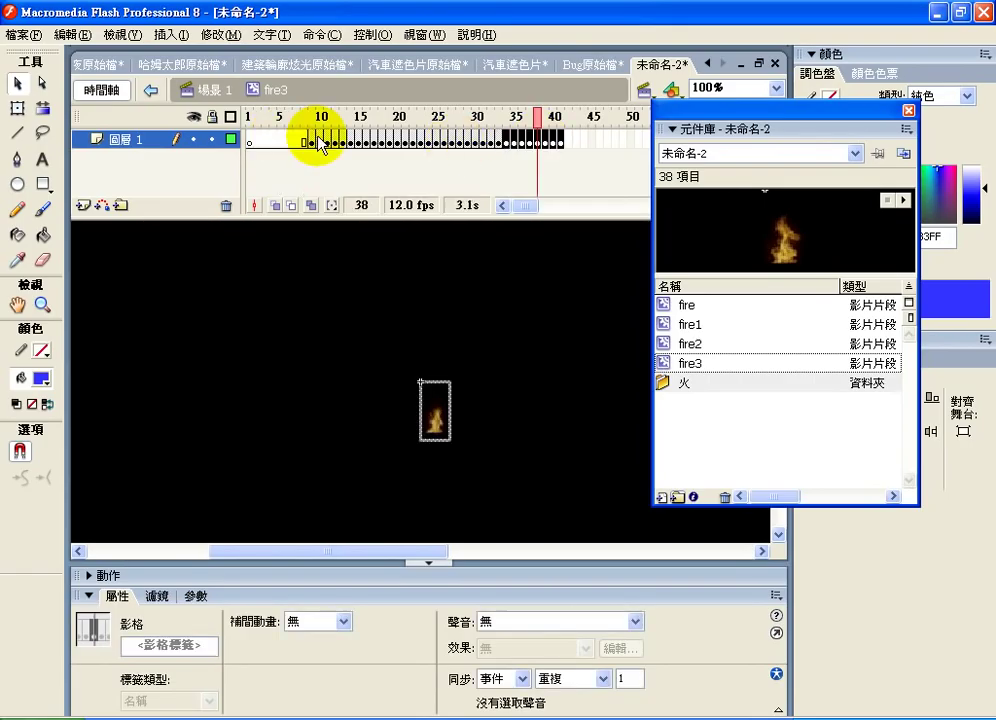
pyautogui.moveTo(305, 147); pyautogui.dragTo(262, 151)
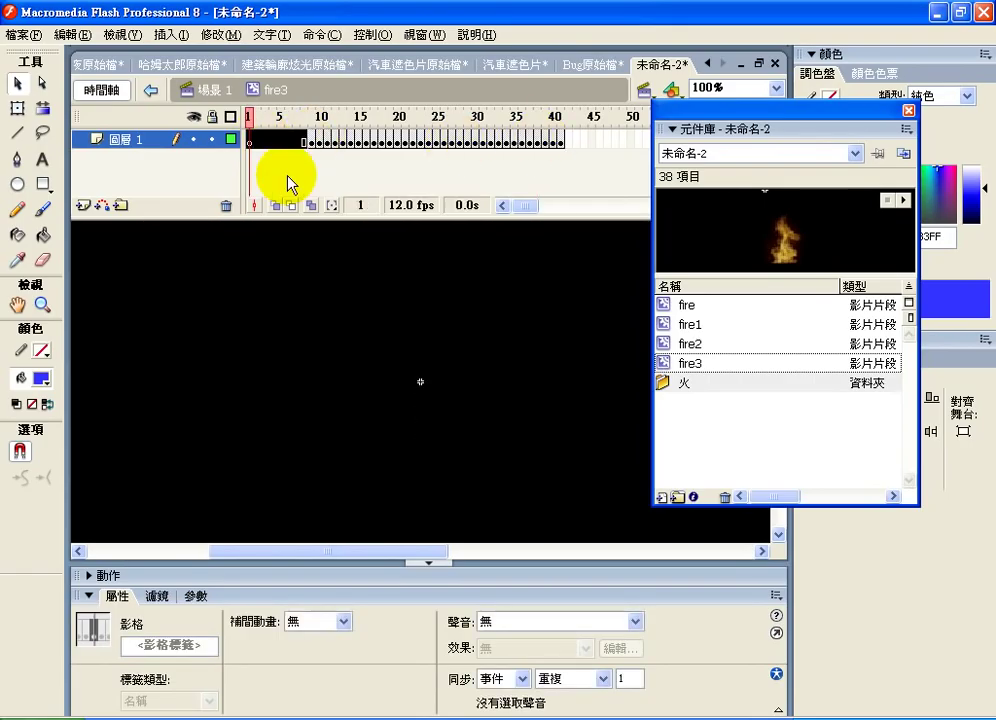
pyautogui.rightClick(262, 142)
pyautogui.click(297, 196)
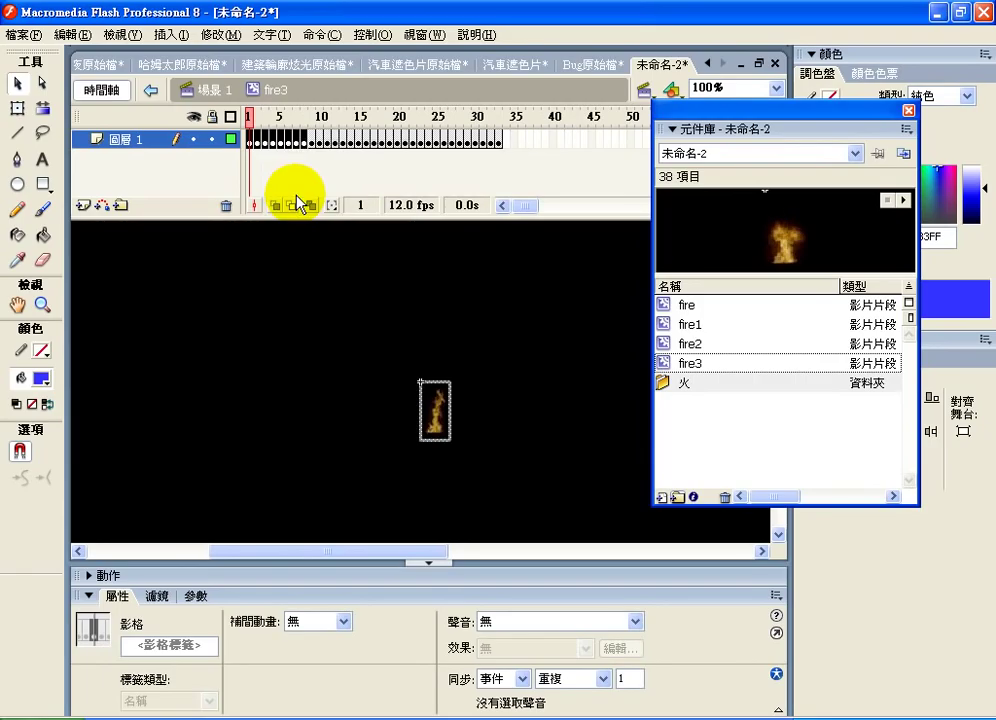
# Step: Return to Scene 1 and swap the second flame's symbol for fire1
pyautogui.click(203, 90)
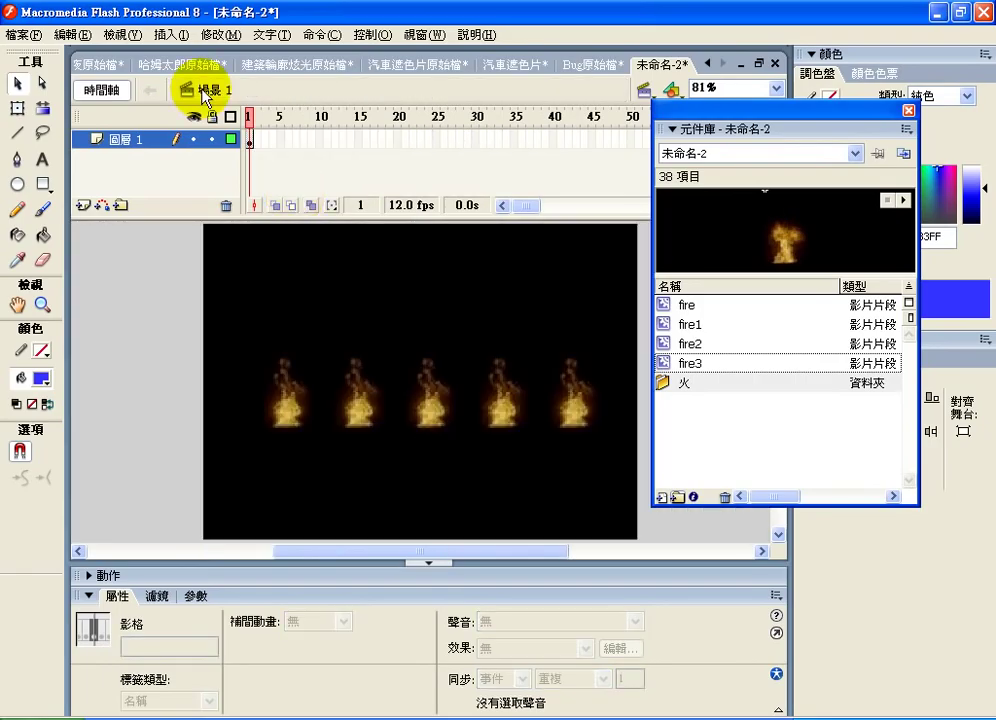
pyautogui.click(690, 324)
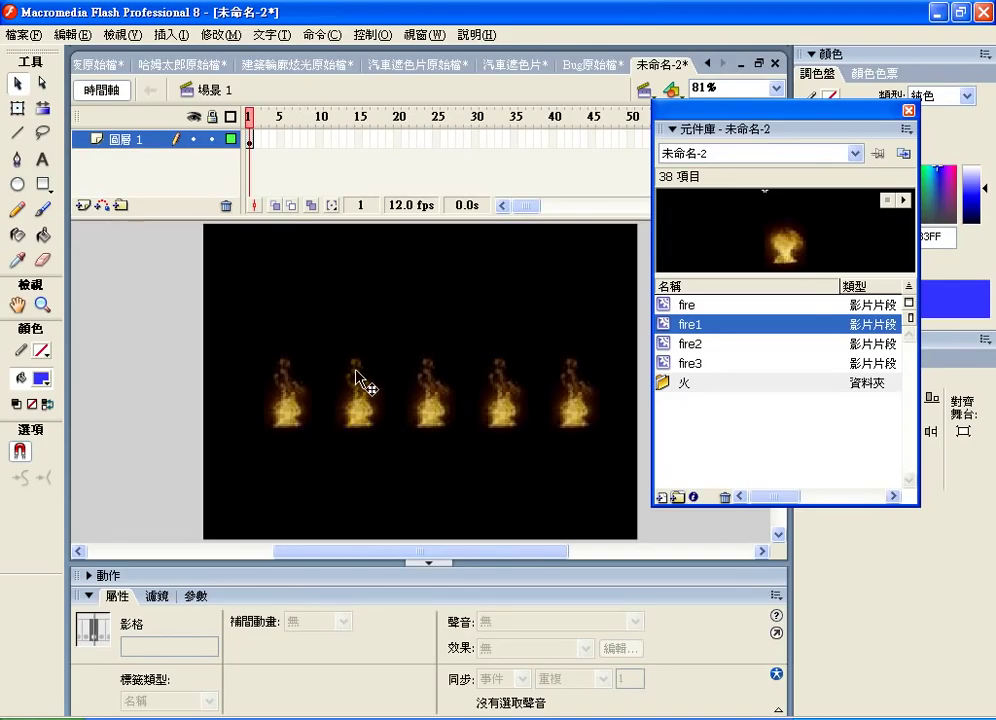
pyautogui.click(363, 414)
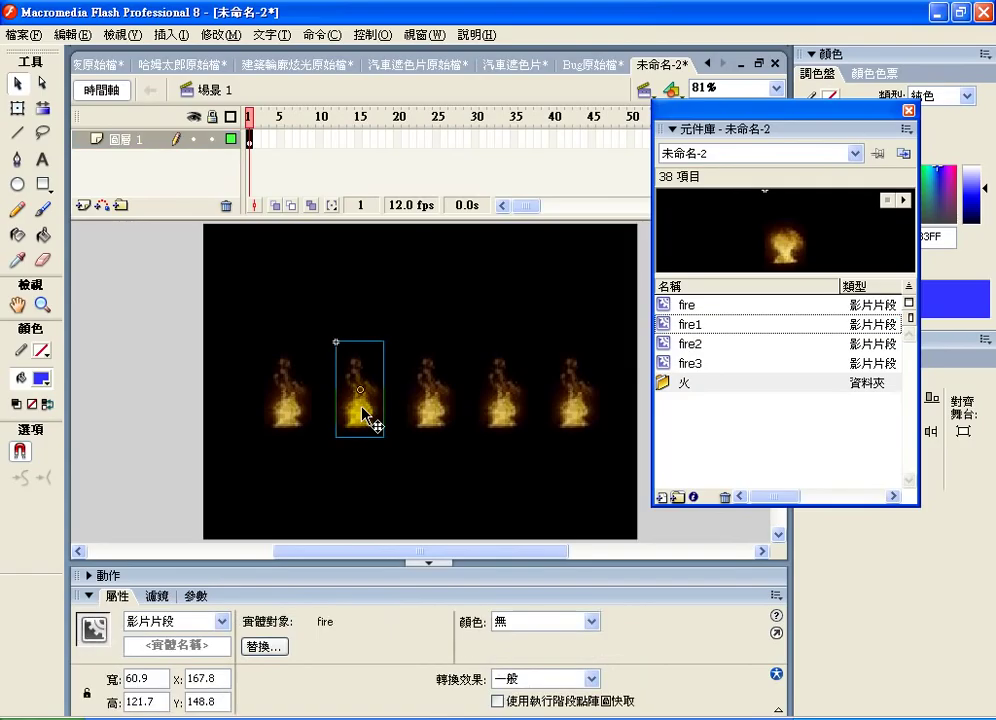
pyautogui.click(262, 648)
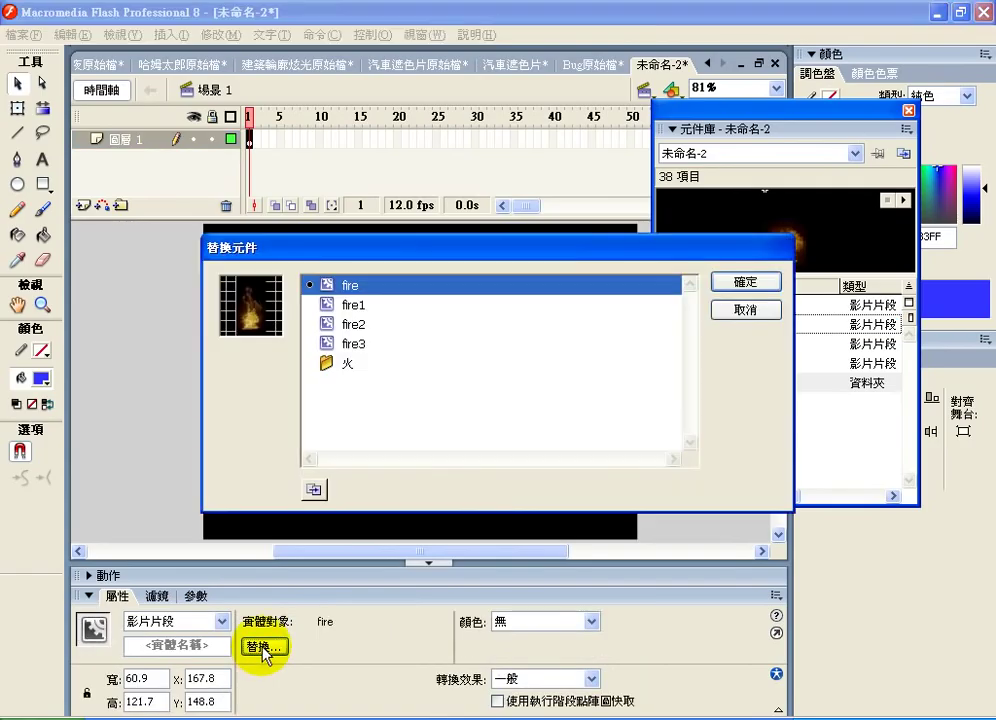
pyautogui.click(340, 305)
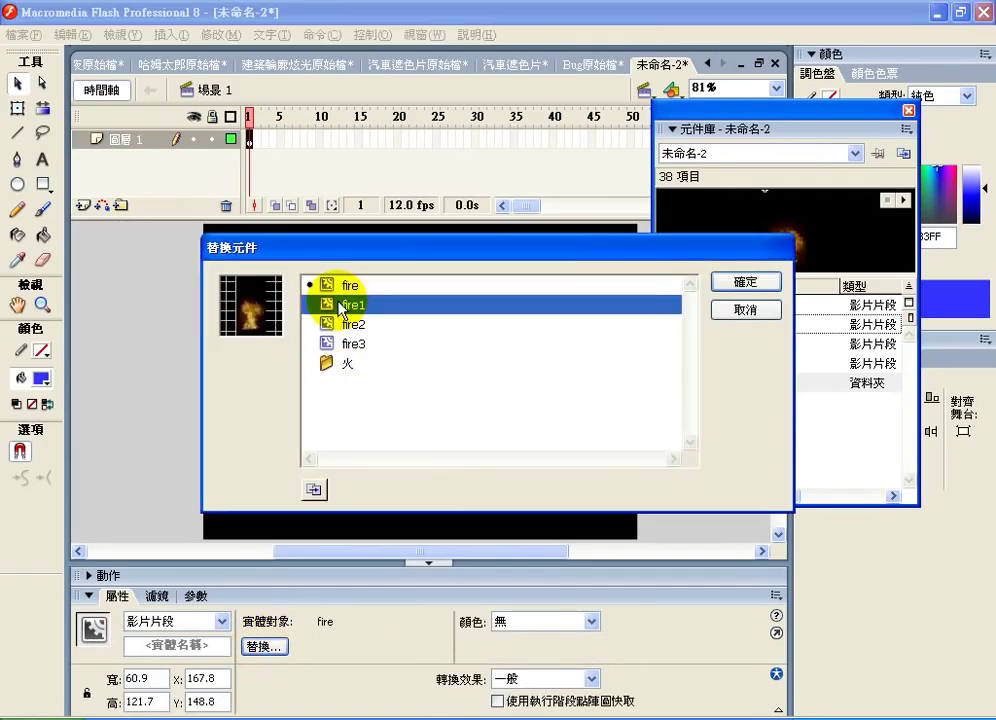
pyautogui.click(722, 282)
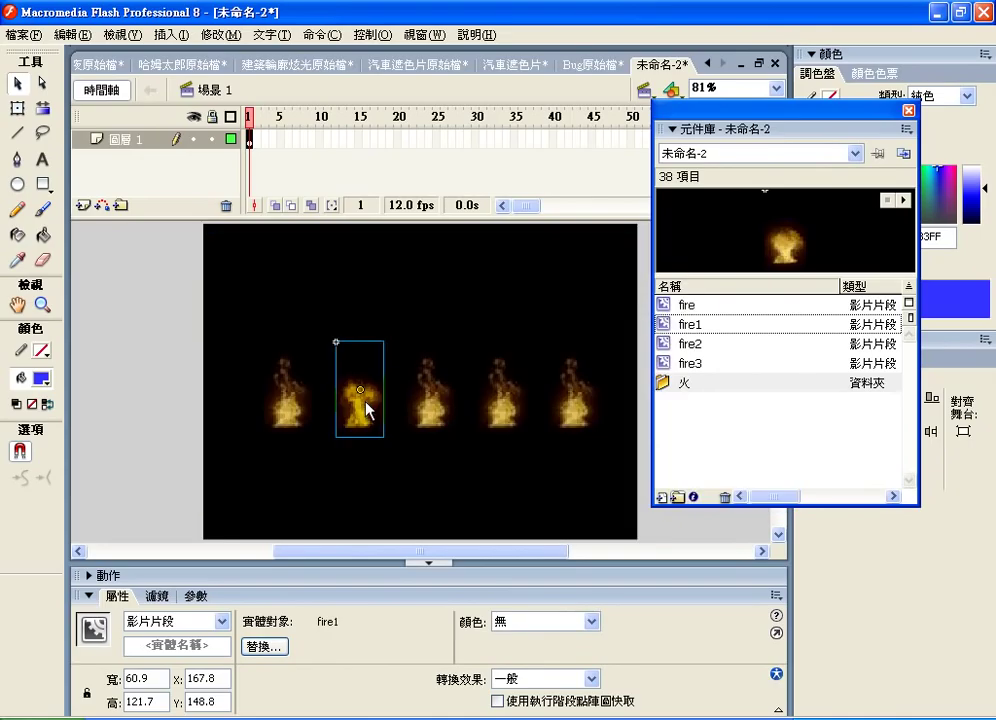
# Step: Swap the third flame's symbol for fire2
pyautogui.click(436, 412)
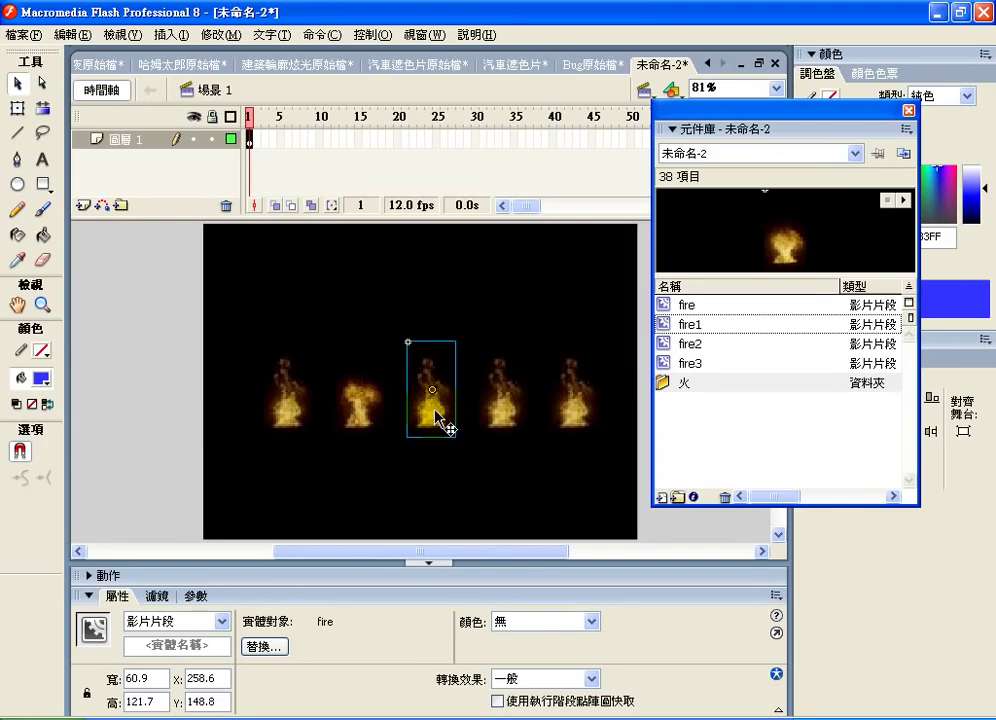
pyautogui.click(264, 646)
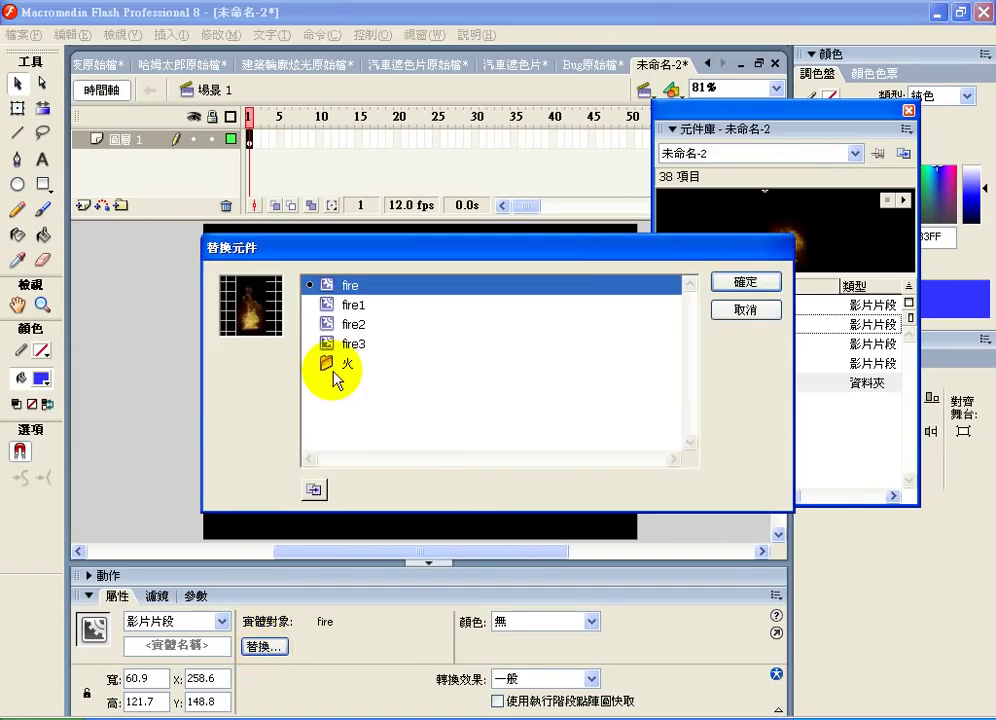
pyautogui.click(352, 324)
pyautogui.click(746, 282)
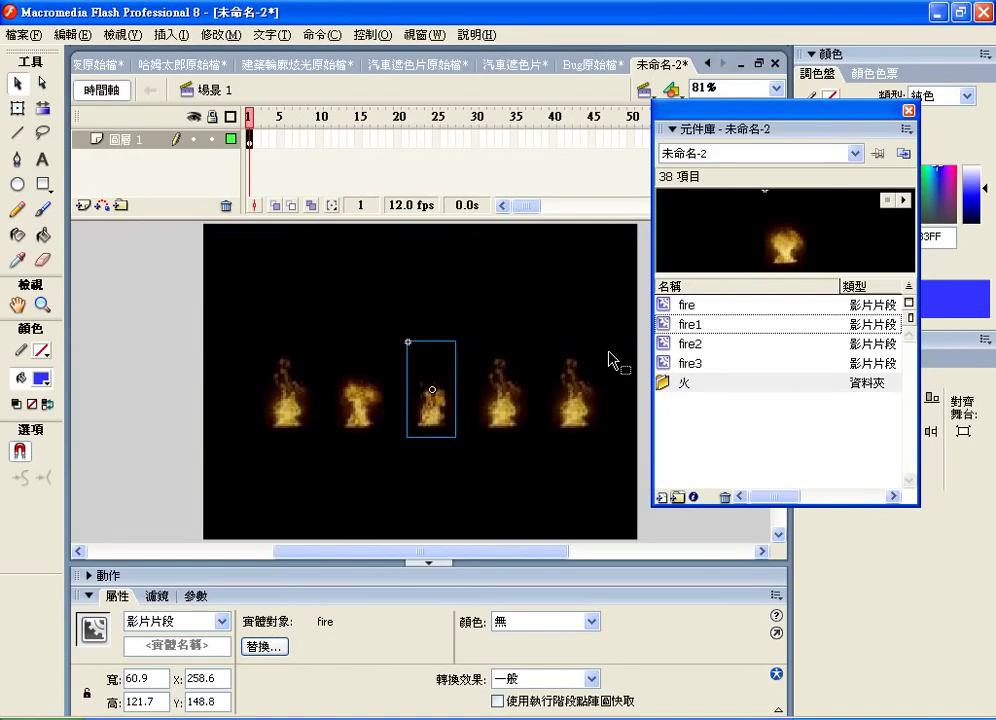
# Step: Swap the fourth flame's symbol for fire3
pyautogui.click(510, 424)
pyautogui.click(264, 646)
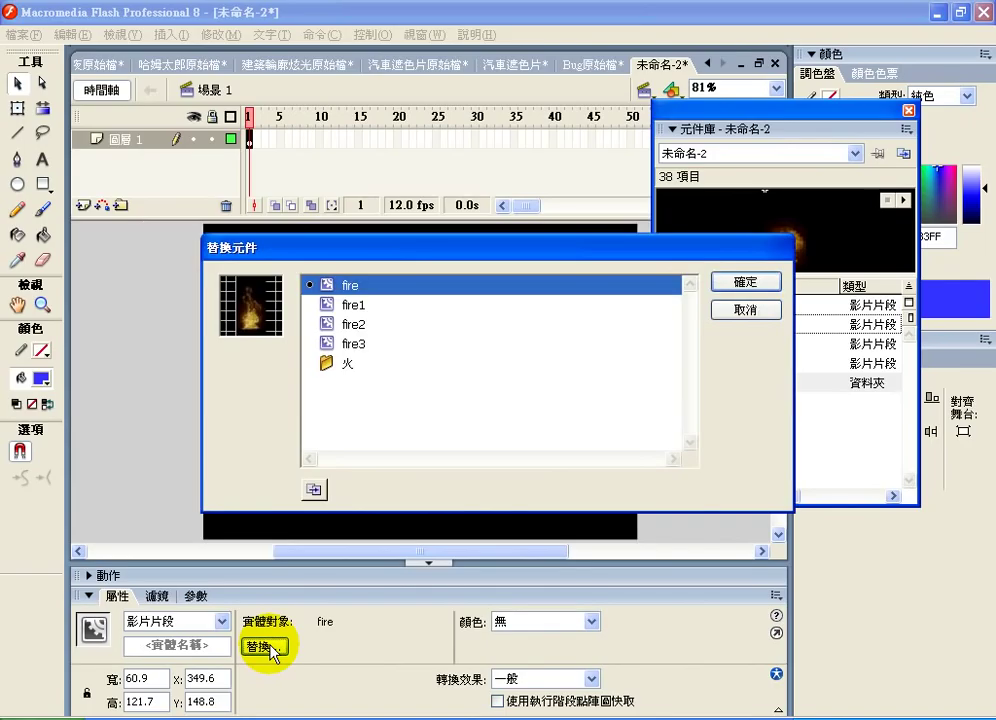
pyautogui.click(360, 344)
pyautogui.click(758, 283)
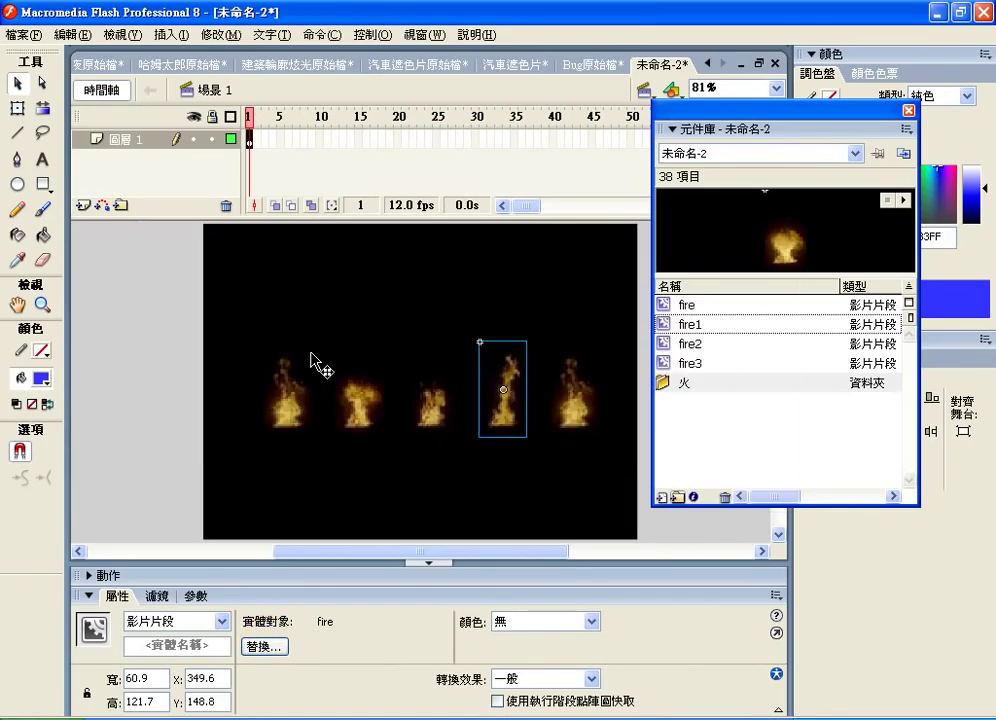
# Step: Test the movie to check how the five flames burn, then close the preview
pyautogui.click(376, 37)
pyautogui.click(362, 160)
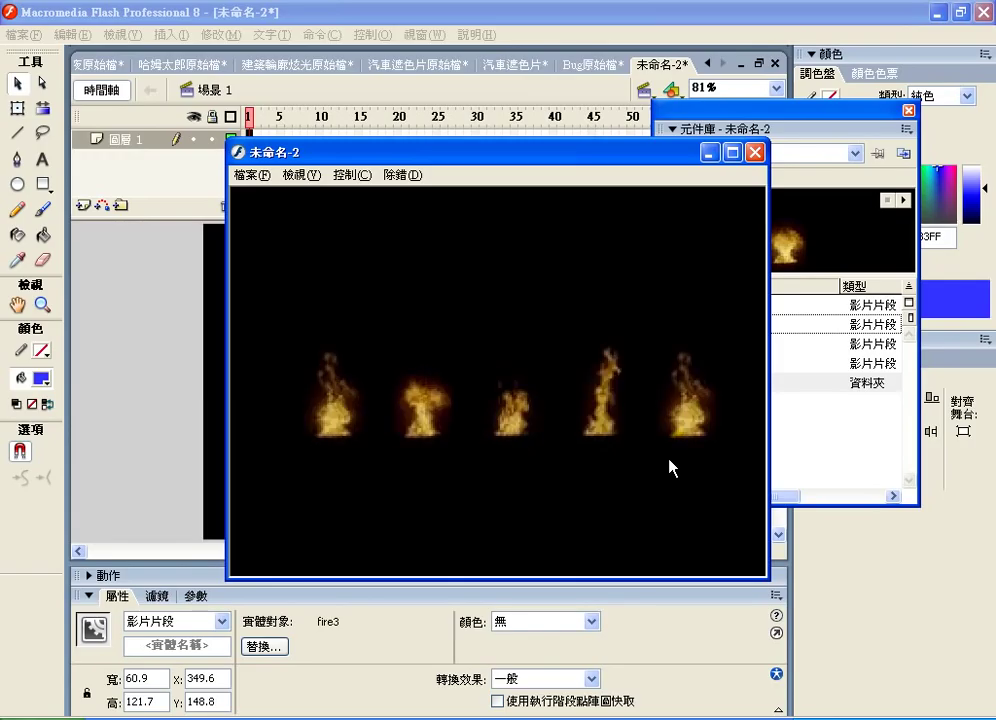
pyautogui.hotkey('ctrl', 'w')
# Step: Add a new layer above the flame layer and name it mask
pyautogui.click(83, 206)
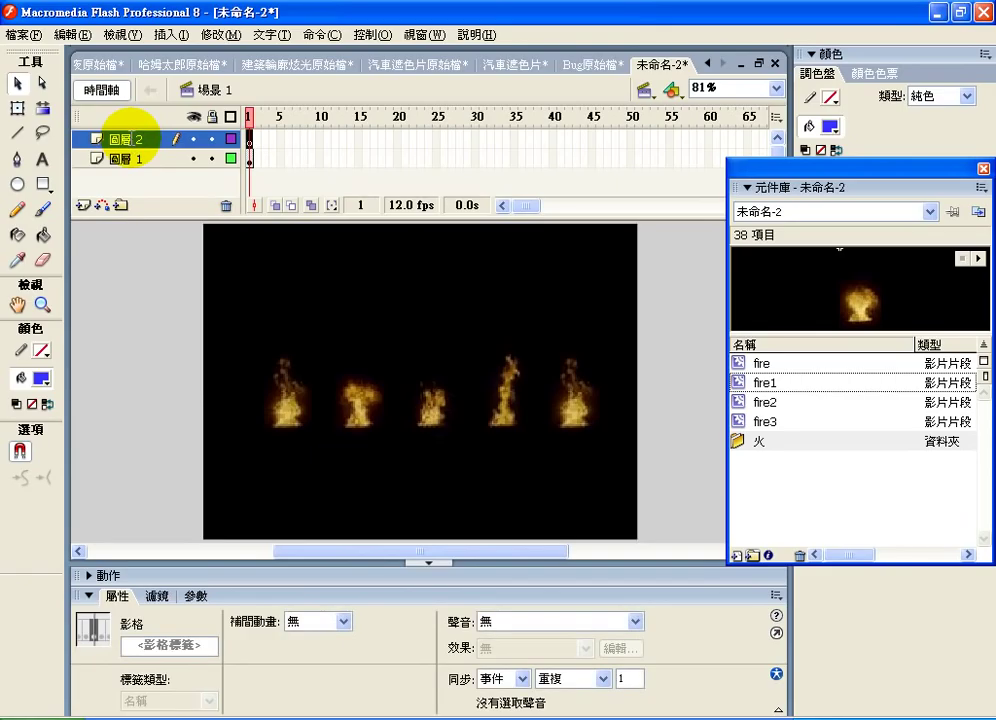
pyautogui.doubleClick(130, 139)
pyautogui.write('mask')
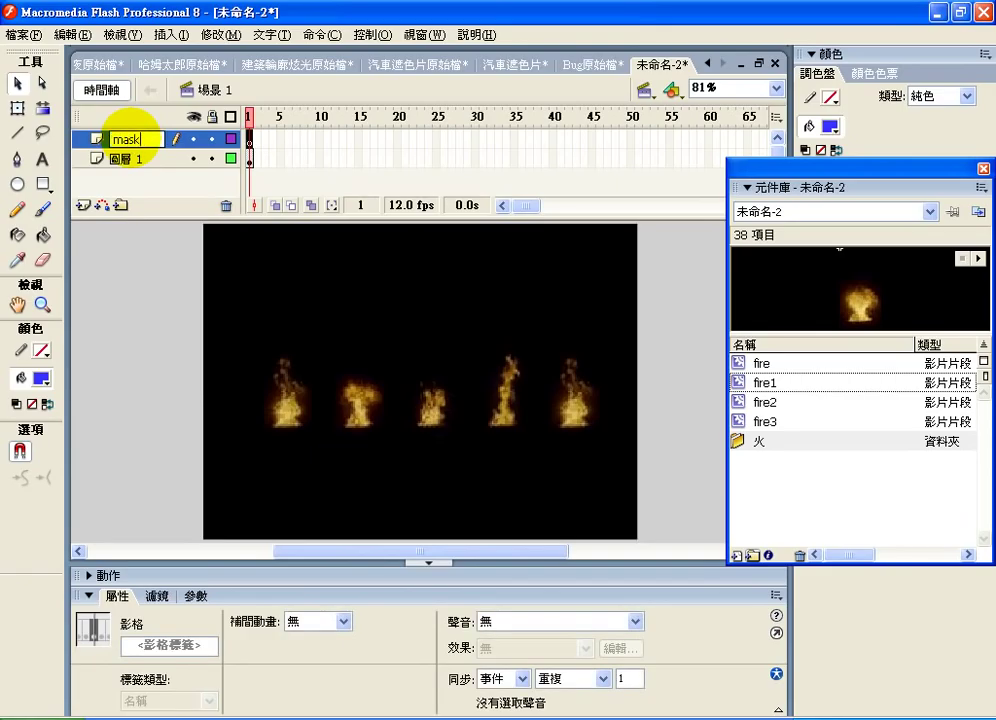
pyautogui.press('Return')
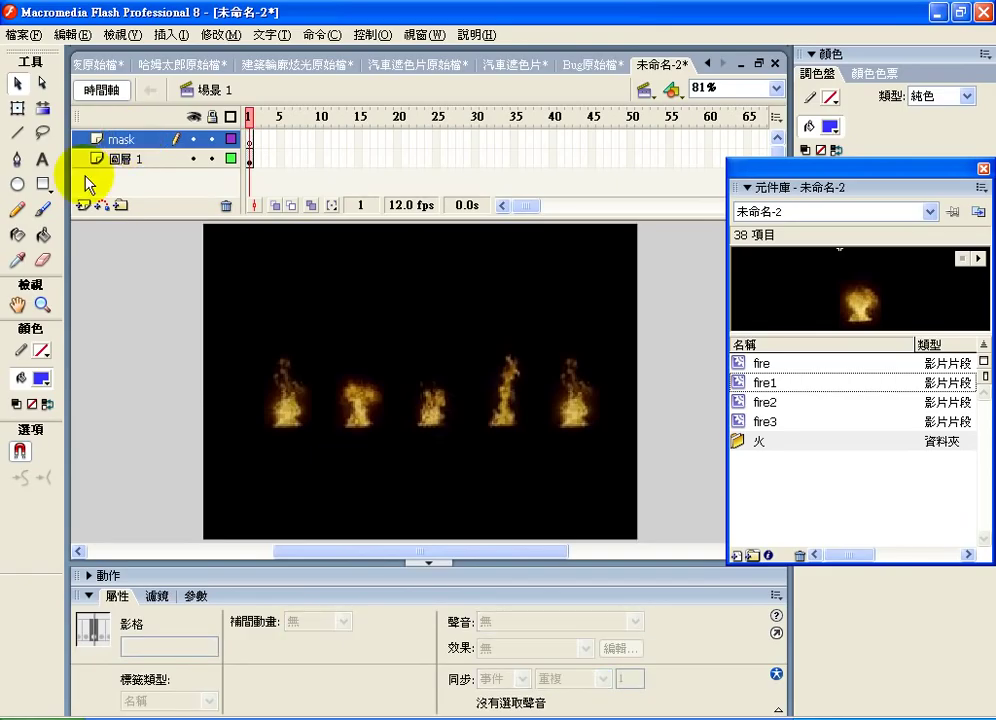
# Step: On the mask layer, create blue static text reading FLASH at size 80, starting over the first flame
pyautogui.click(44, 163)
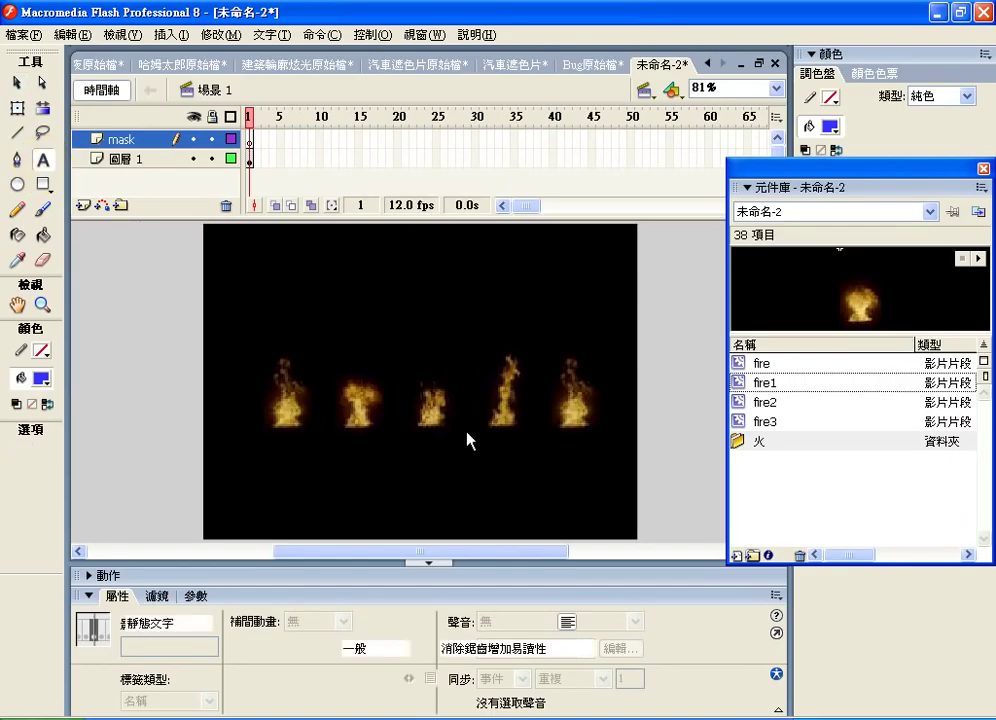
pyautogui.click(288, 416)
pyautogui.click(469, 624)
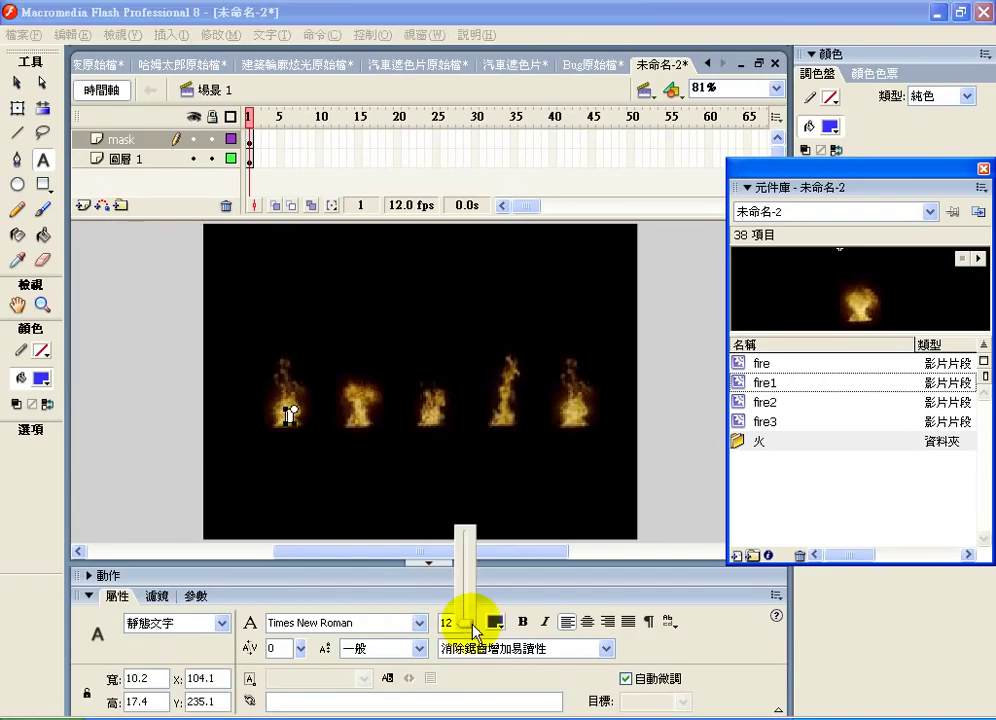
pyautogui.moveTo(468, 580); pyautogui.dragTo(470, 546)
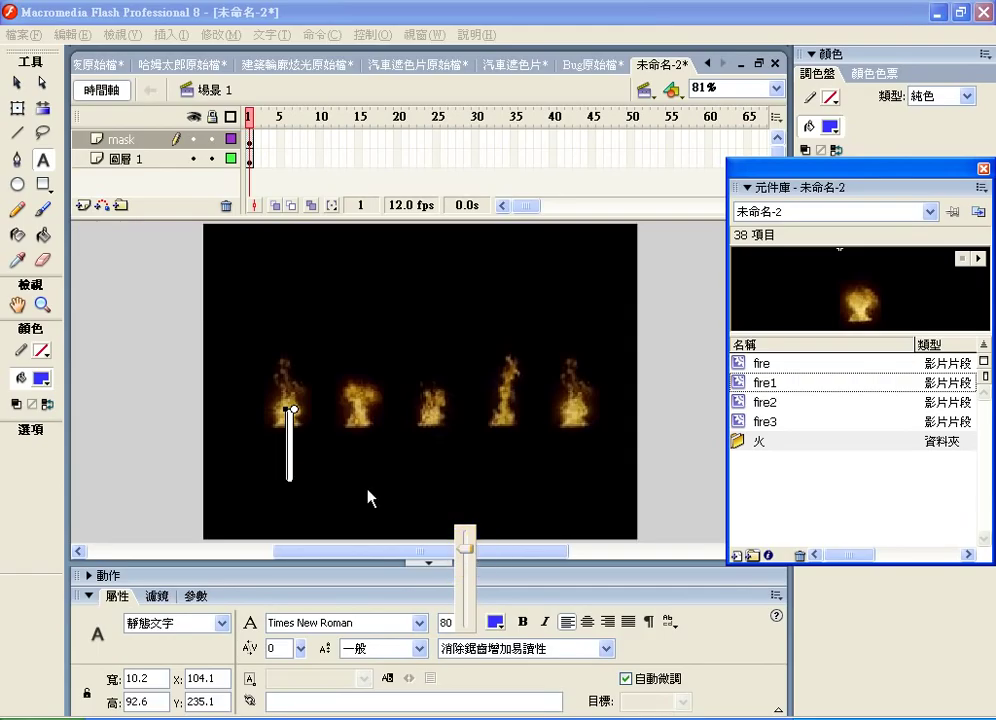
pyautogui.click(289, 425)
pyautogui.moveTo(289, 410); pyautogui.dragTo(275, 343)
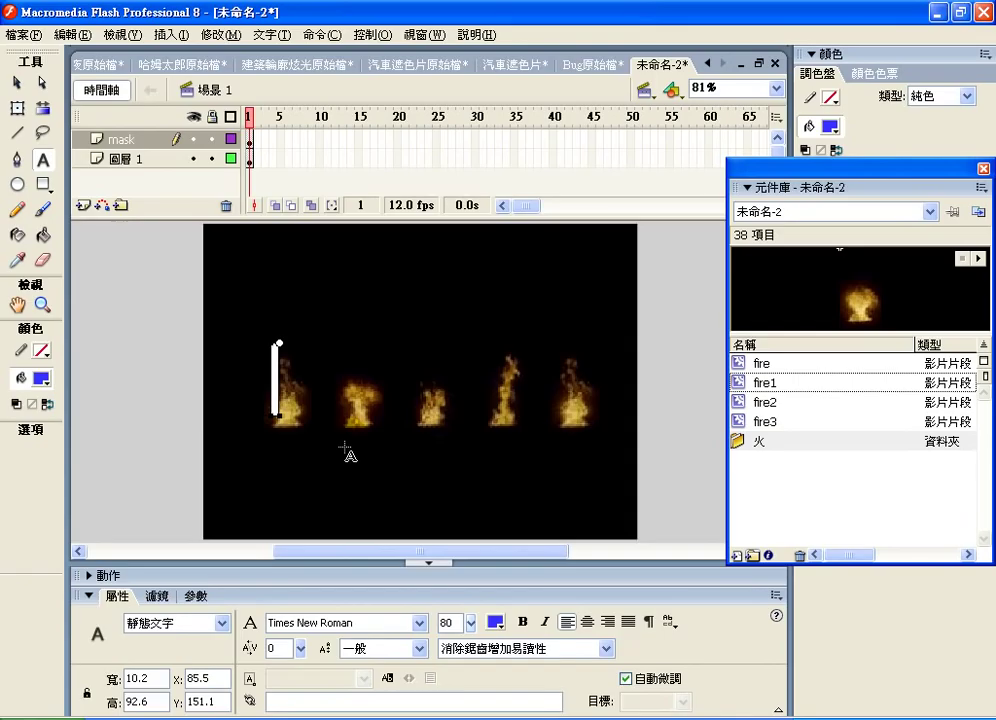
pyautogui.write('FLASH')
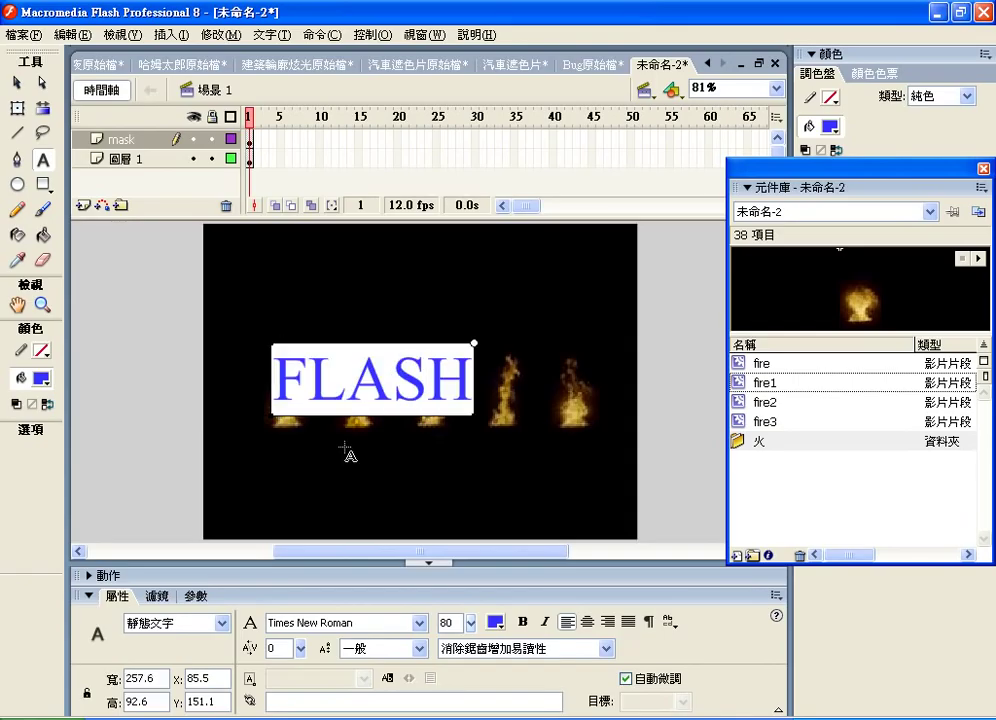
# Step: Change the FLASH text's font to Arial Black and increase its letter spacing by one increment
pyautogui.press('Right')
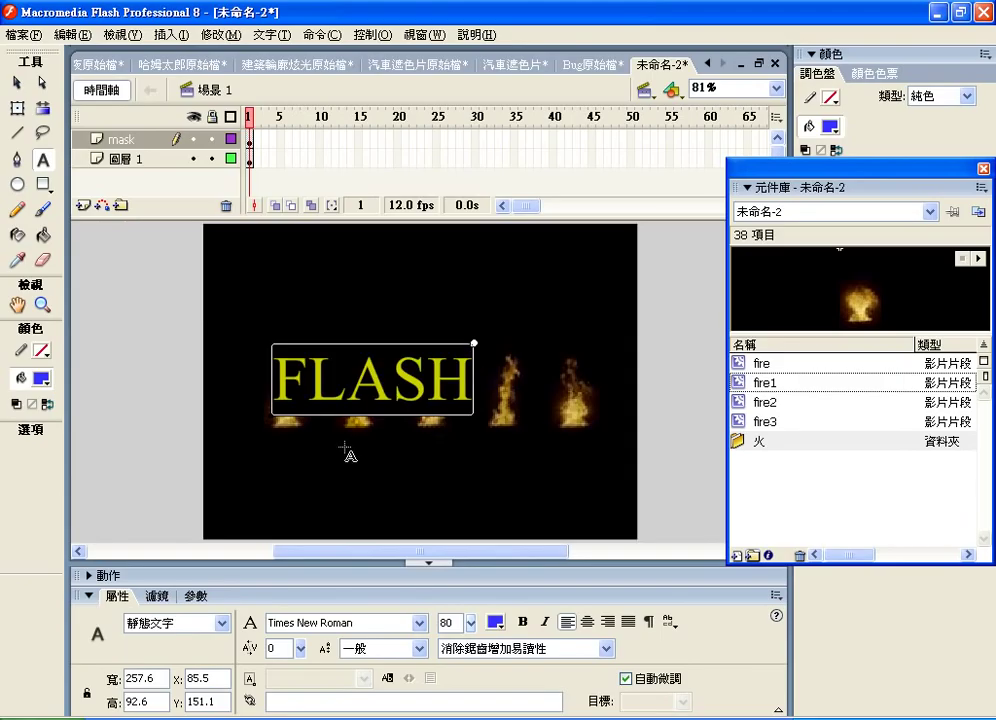
pyautogui.click(422, 623)
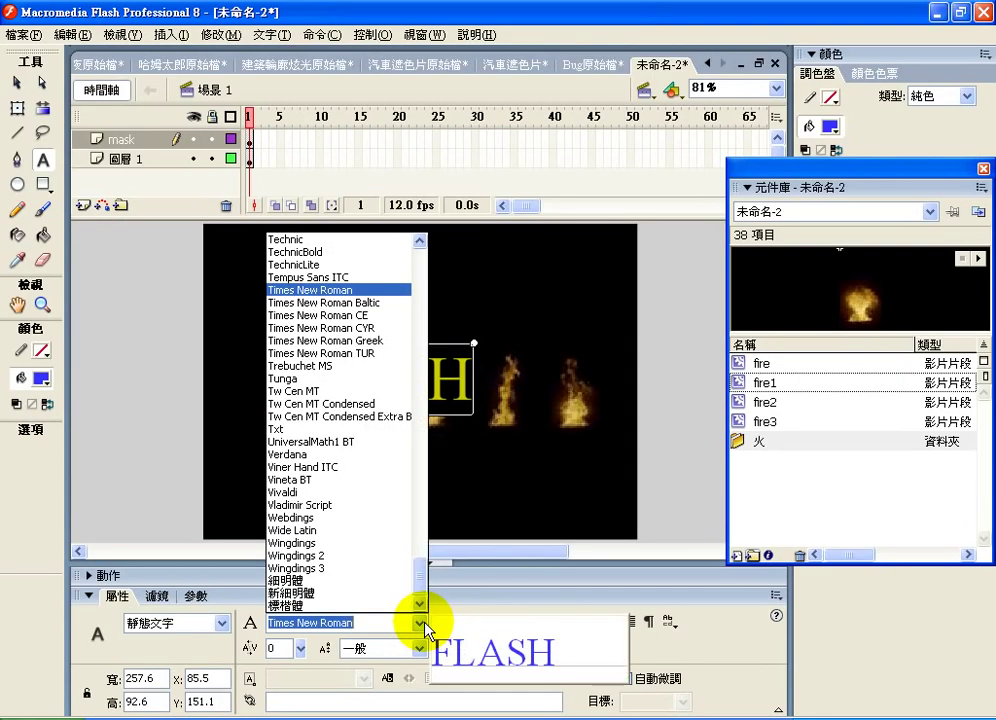
pyautogui.moveTo(425, 573); pyautogui.dragTo(420, 272)
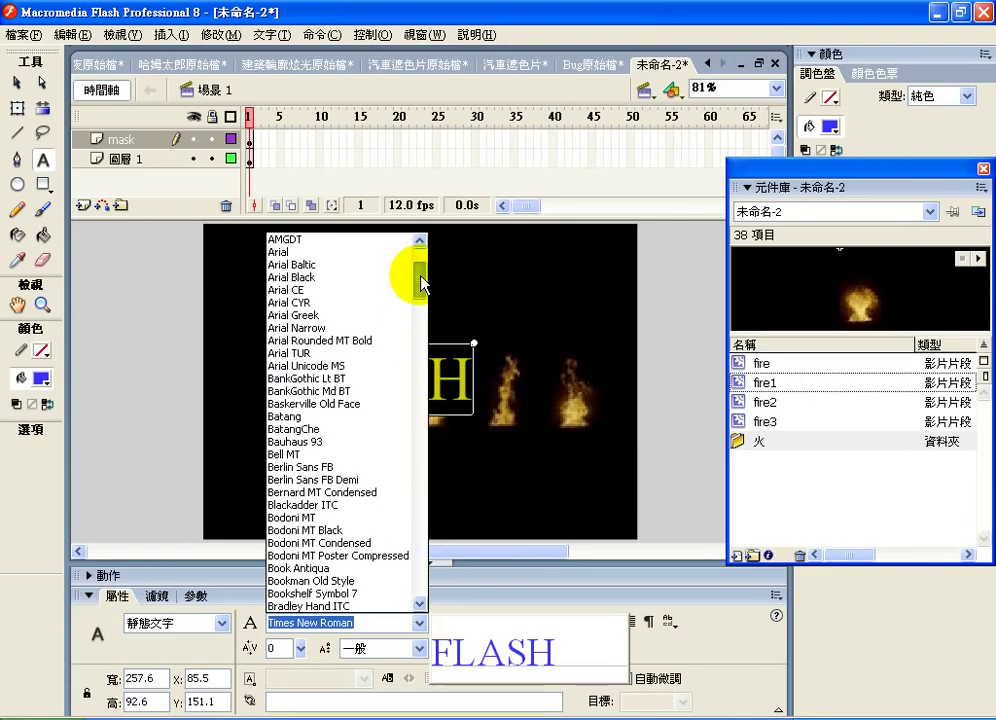
pyautogui.click(352, 277)
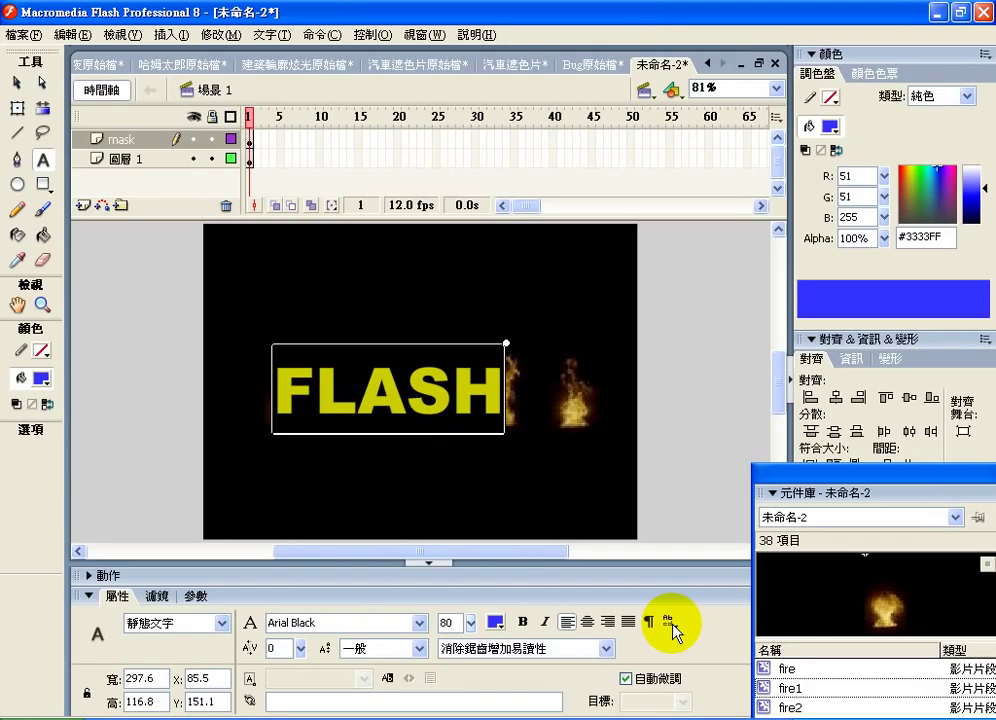
pyautogui.click(270, 36)
pyautogui.moveTo(300, 140)
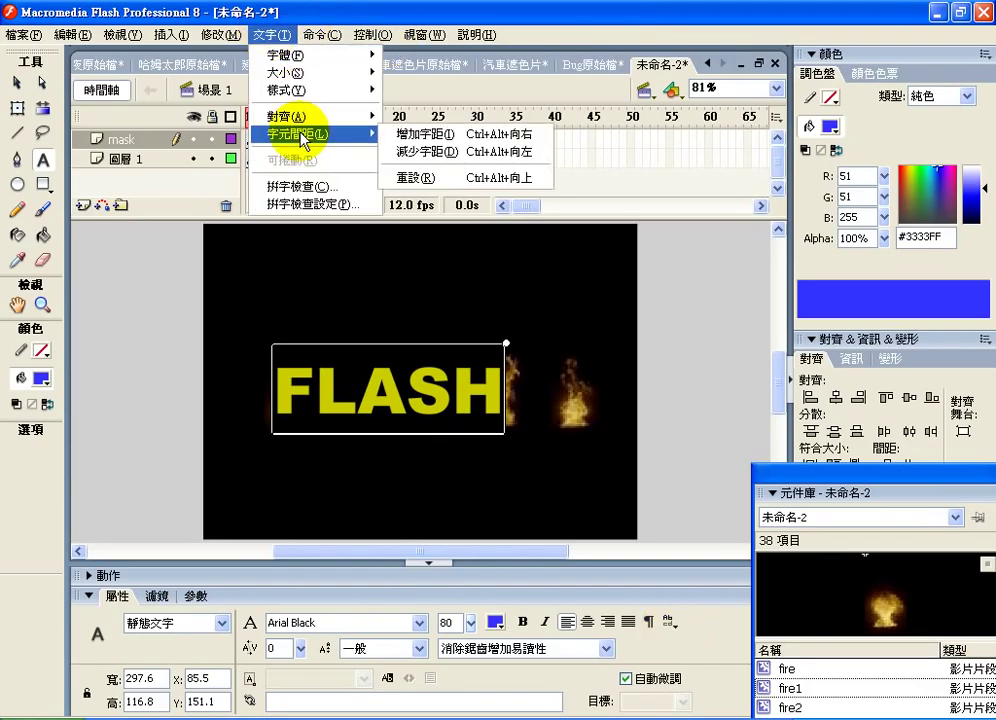
pyautogui.click(428, 134)
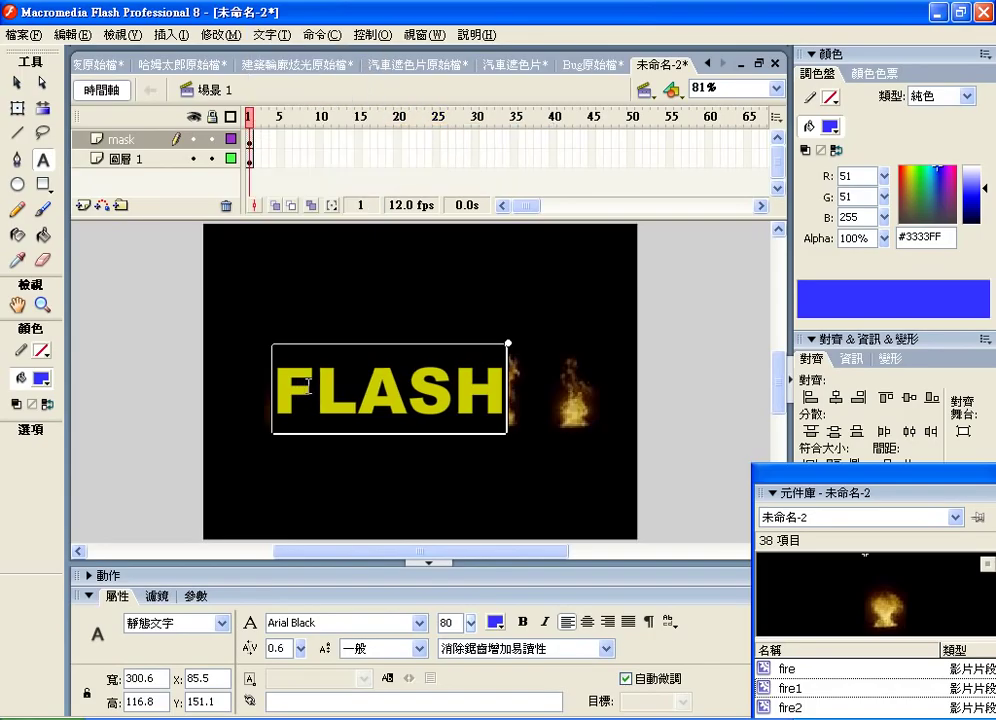
# Step: Stretch the FLASH text with Free Transform to about 412 px wide and reposition it so its letters span all five flames
pyautogui.click(17, 106)
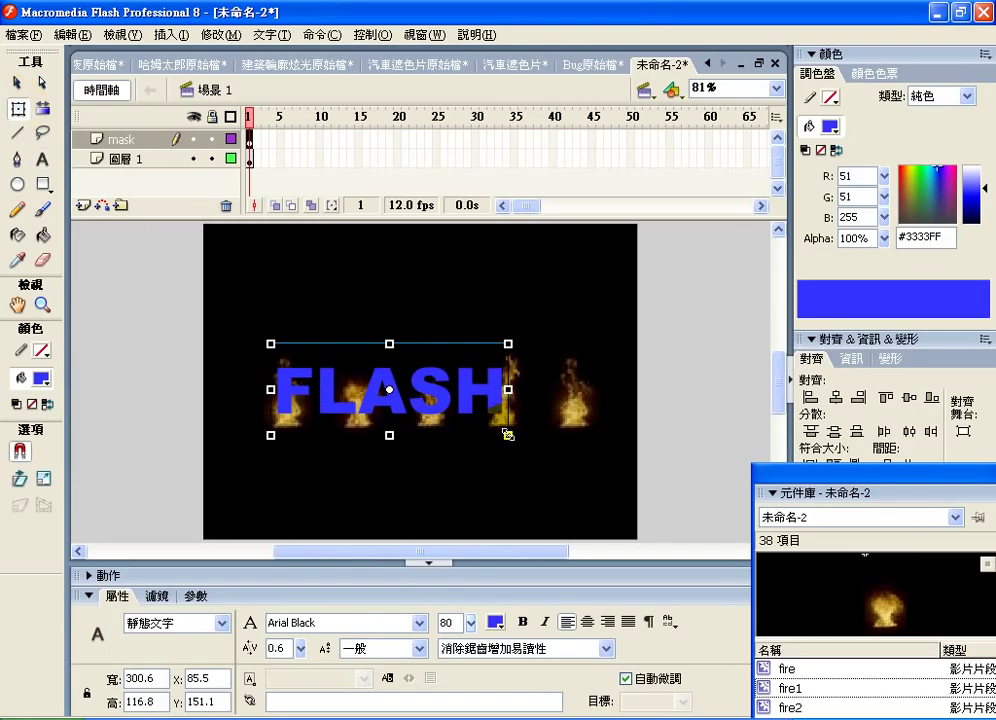
pyautogui.moveTo(509, 436); pyautogui.dragTo(575, 437)
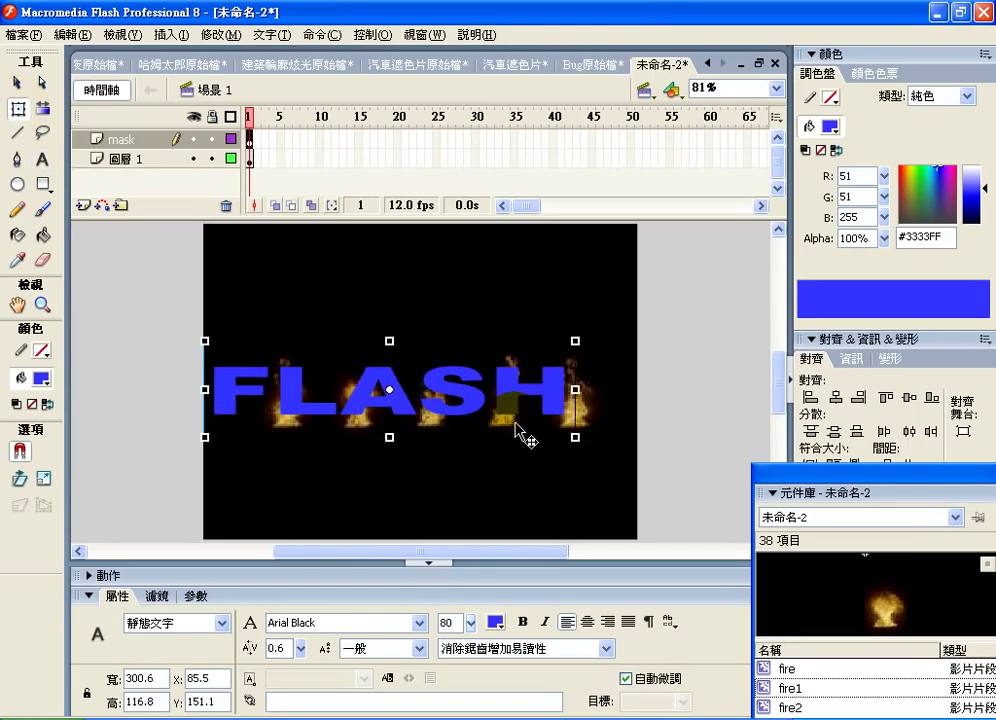
pyautogui.moveTo(507, 407); pyautogui.dragTo(545, 415)
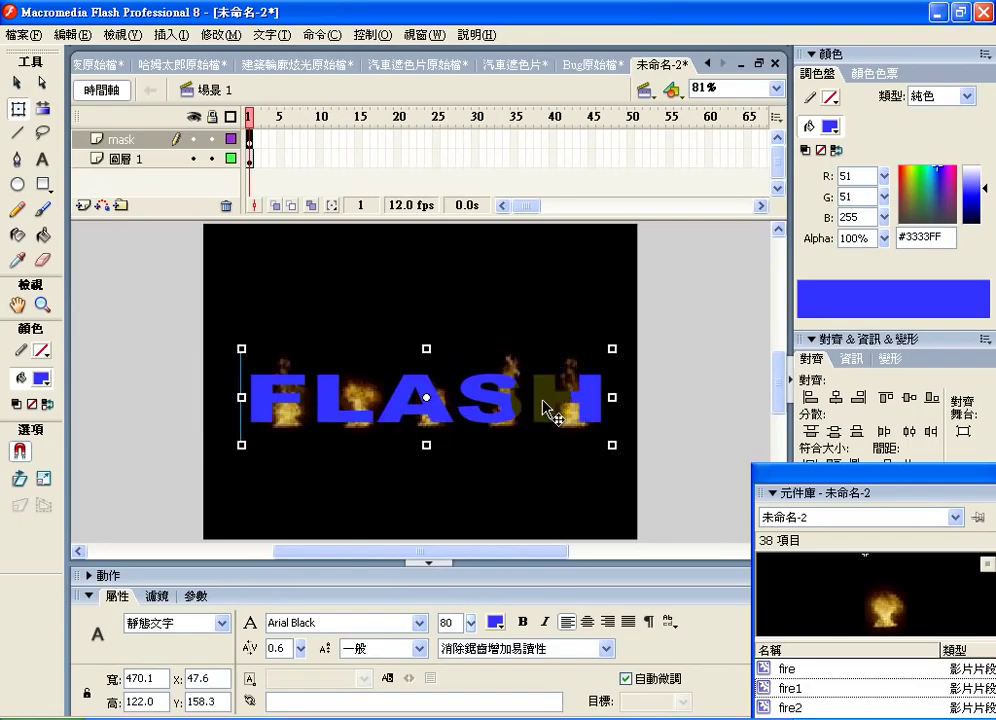
pyautogui.moveTo(613, 397); pyautogui.dragTo(599, 397)
pyautogui.moveTo(254, 397); pyautogui.dragTo(264, 397)
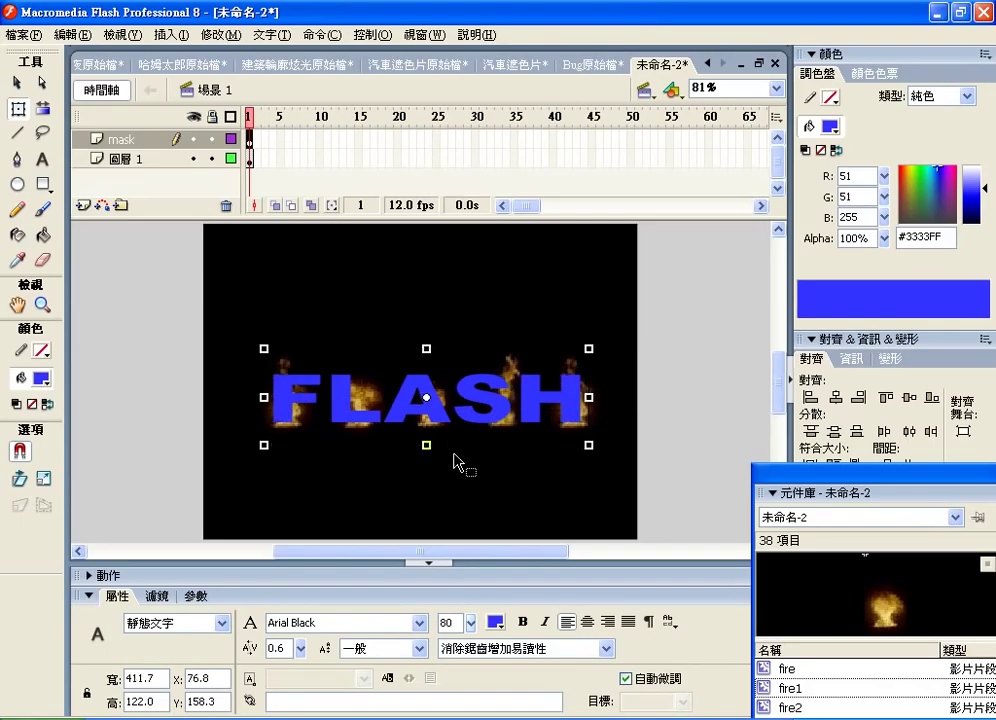
# Step: Convert the mask layer into a mask over the flame layer
pyautogui.click(17, 83)
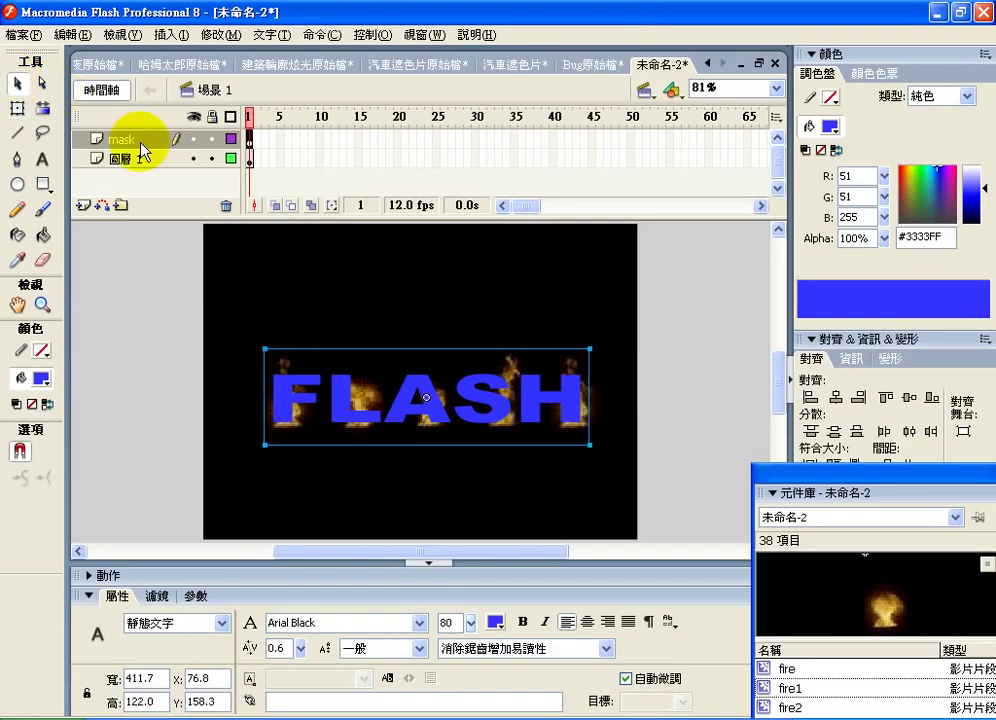
pyautogui.rightClick(142, 145)
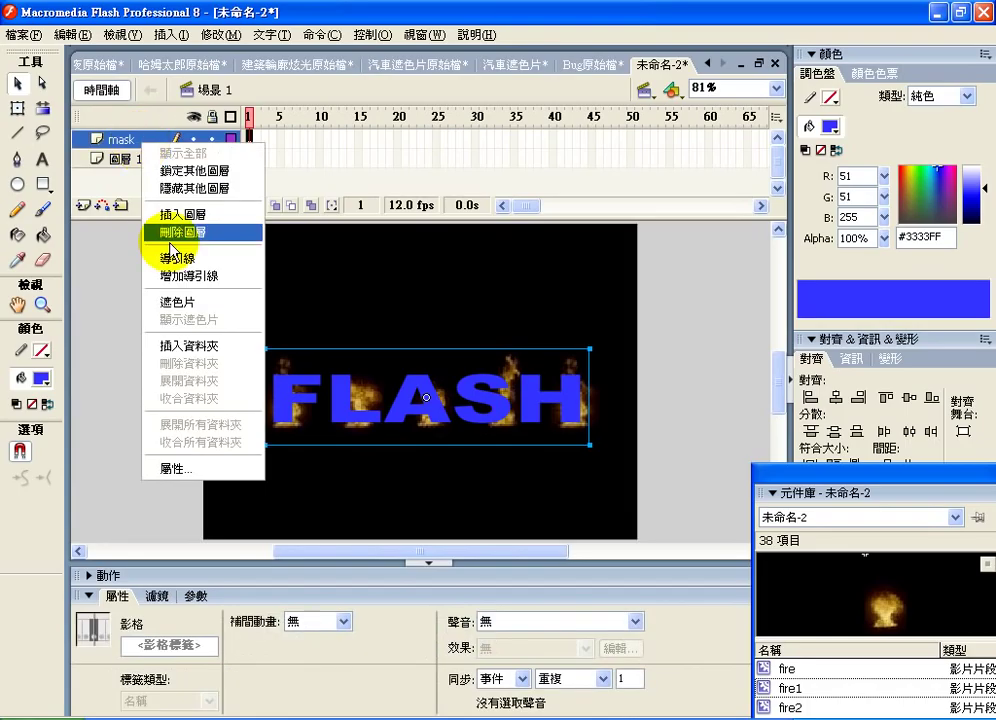
pyautogui.click(180, 305)
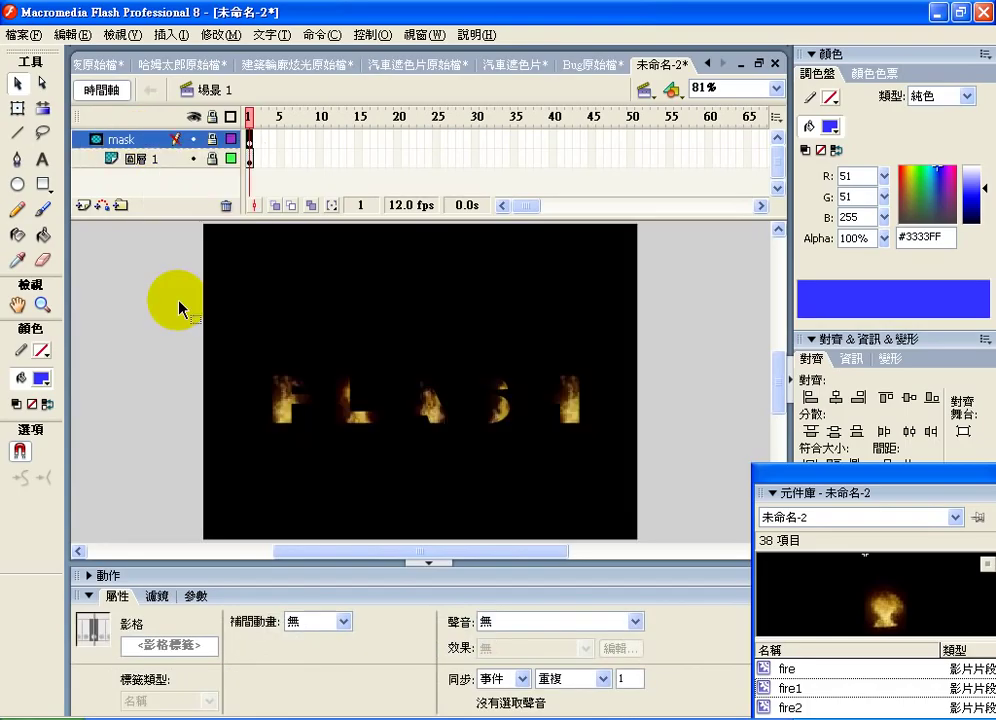
# Step: Test the movie to check the flames burning inside the letters, then close the preview
pyautogui.click(385, 33)
pyautogui.click(390, 161)
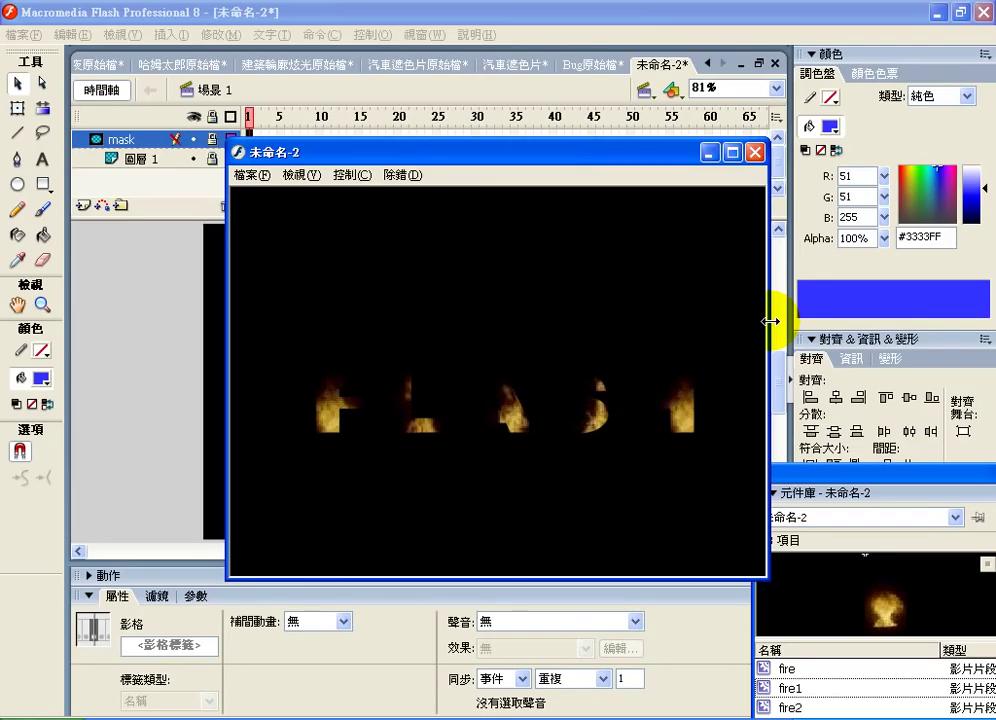
pyautogui.hotkey('ctrl', 'w')
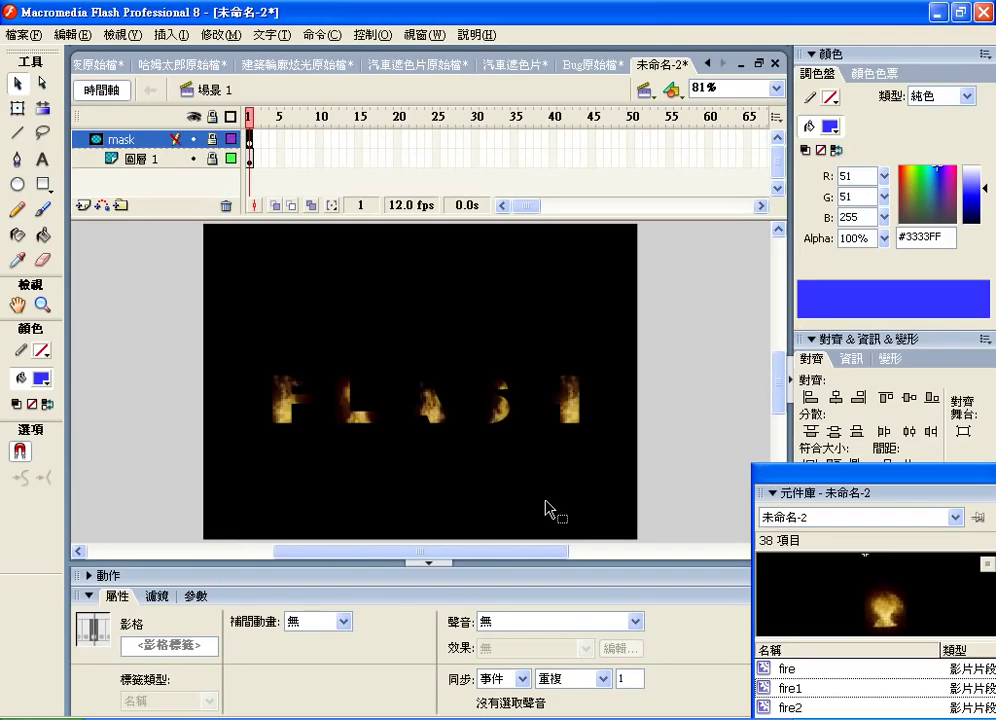
# Step: Unlock the mask layer and copy its FLASH text
pyautogui.click(212, 139)
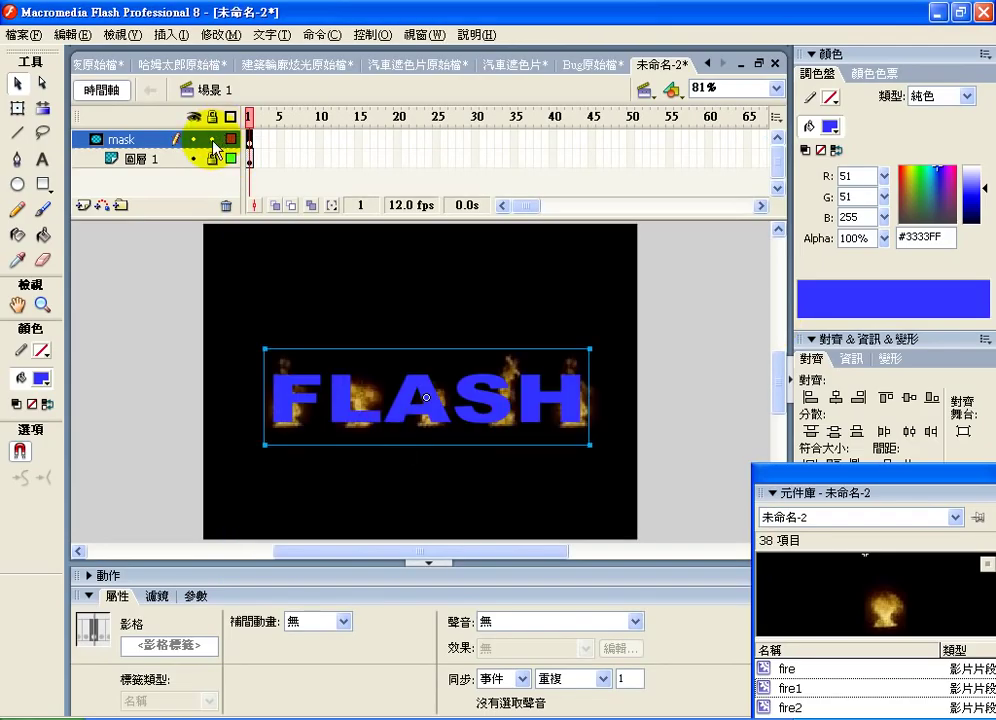
pyautogui.click(300, 410)
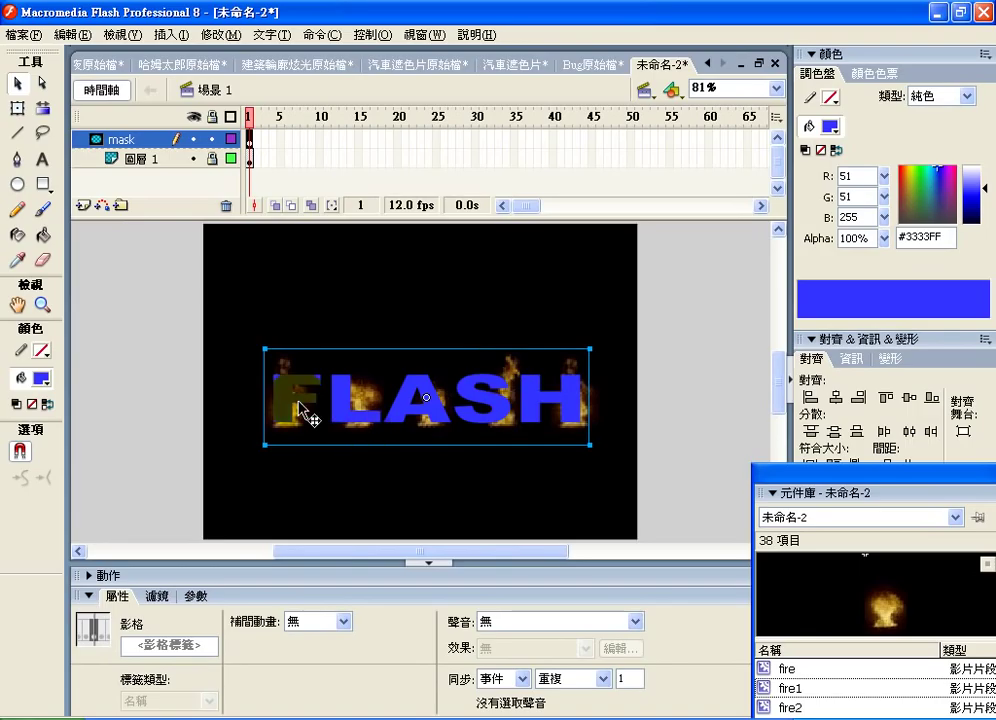
pyautogui.click(68, 34)
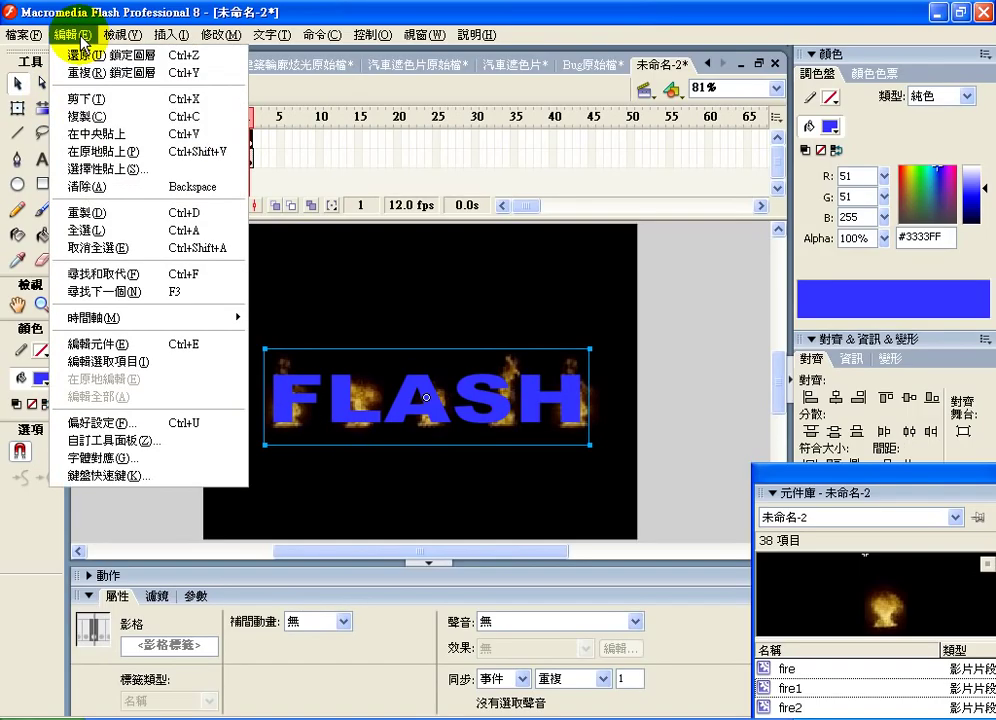
pyautogui.click(85, 116)
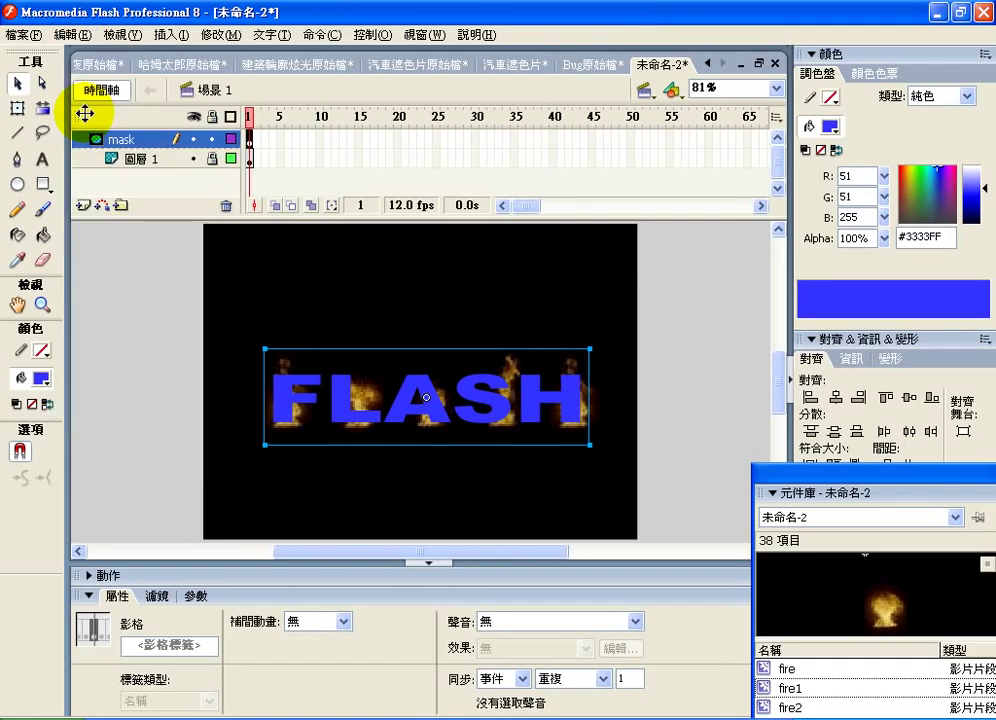
# Step: Add a new layer and move it below the flame layer, outside the mask
pyautogui.click(83, 205)
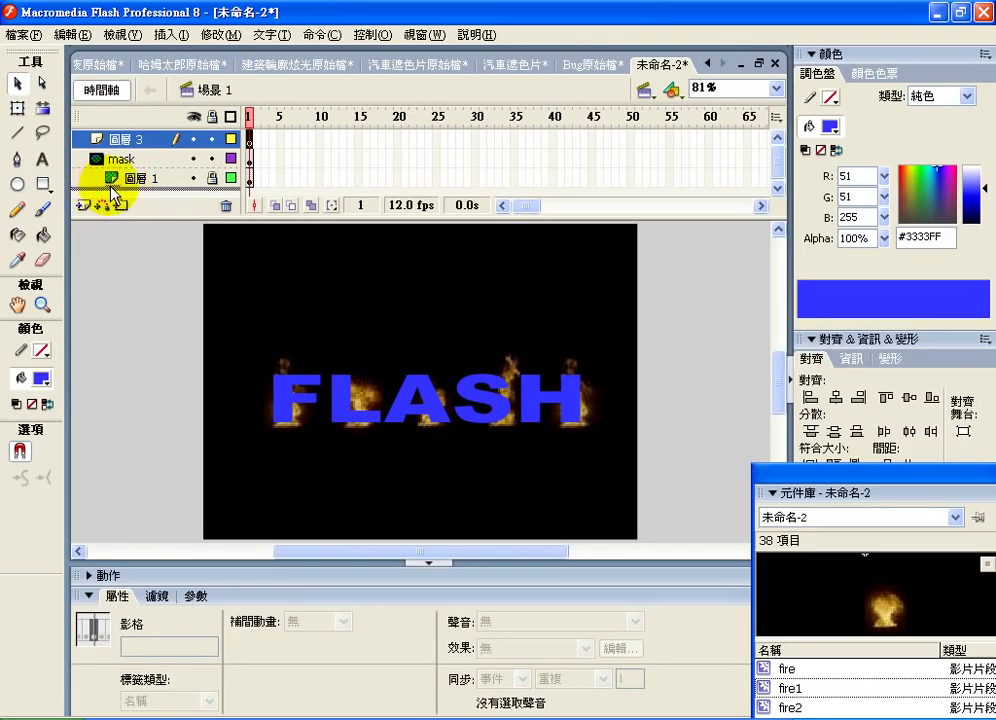
pyautogui.moveTo(88, 193); pyautogui.dragTo(86, 194)
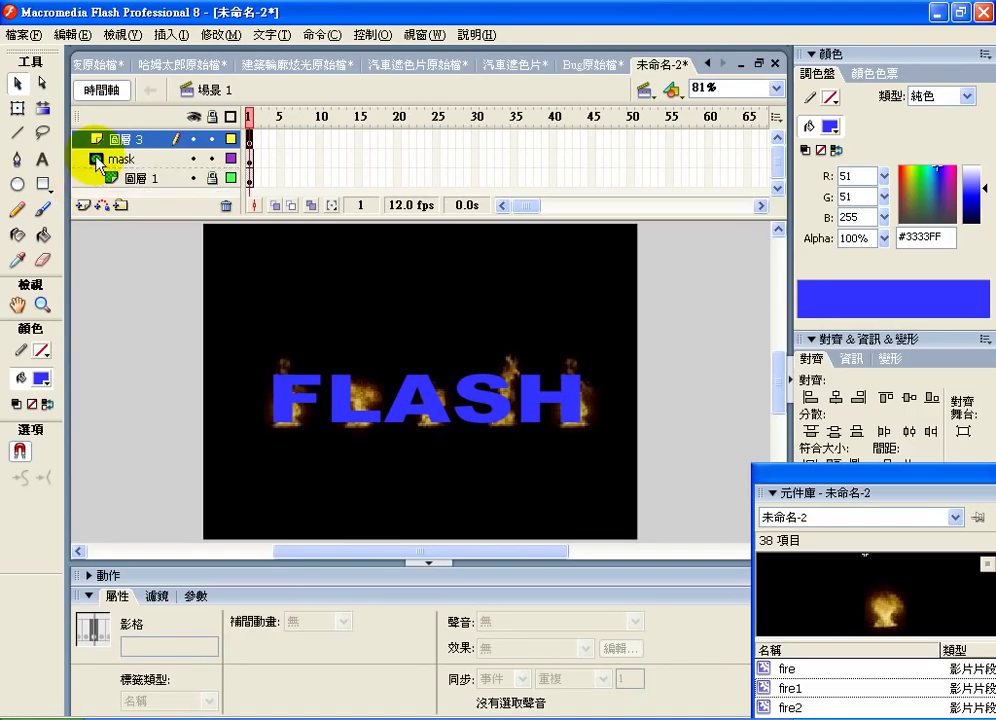
pyautogui.moveTo(92, 142); pyautogui.dragTo(95, 190)
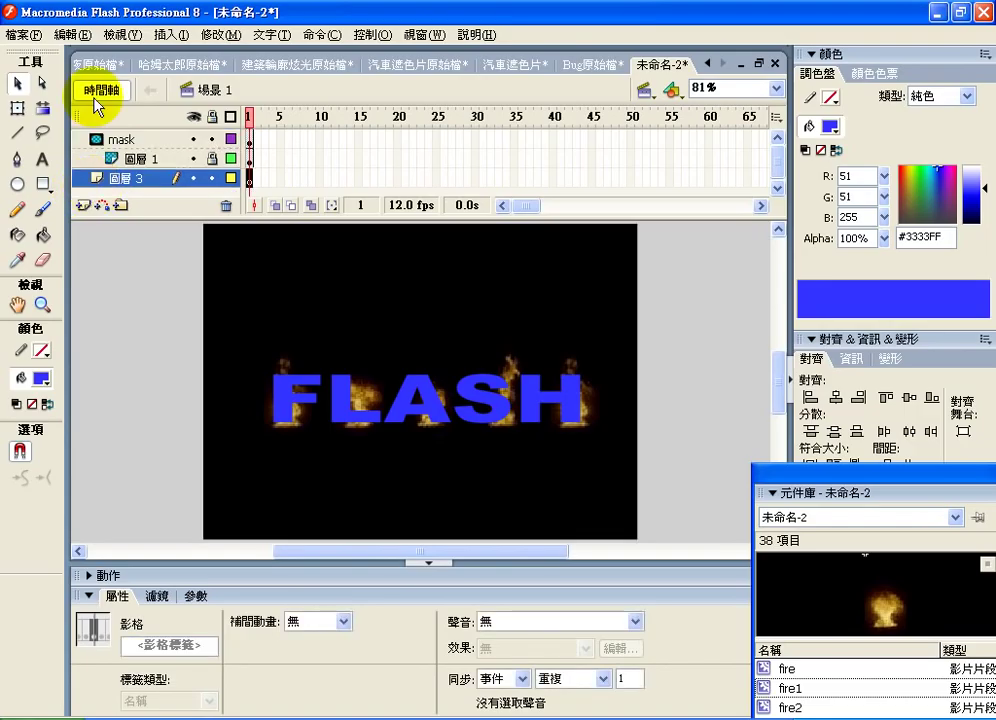
# Step: Paste the copied text in place on the new bottom layer and hide the mask and flame layers
pyautogui.click(80, 35)
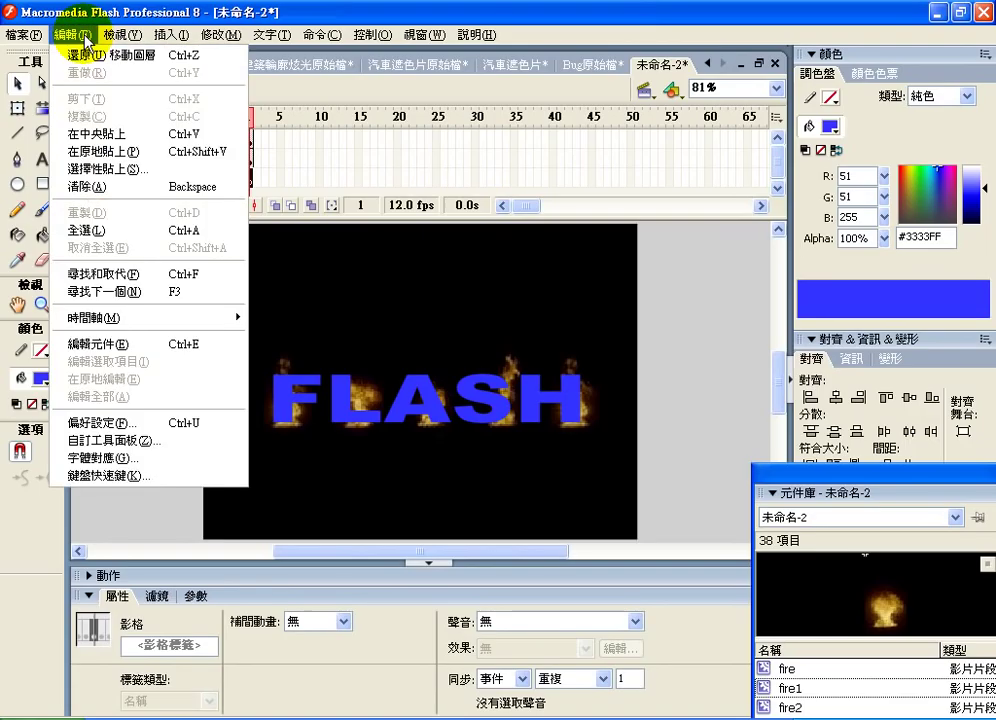
pyautogui.click(100, 148)
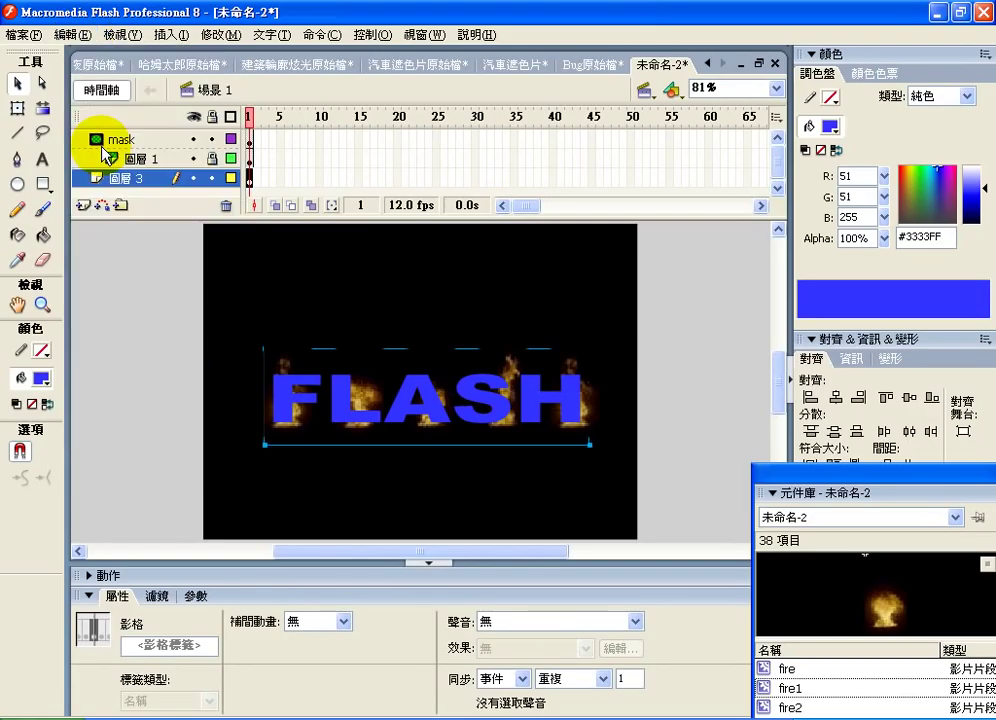
pyautogui.click(193, 139)
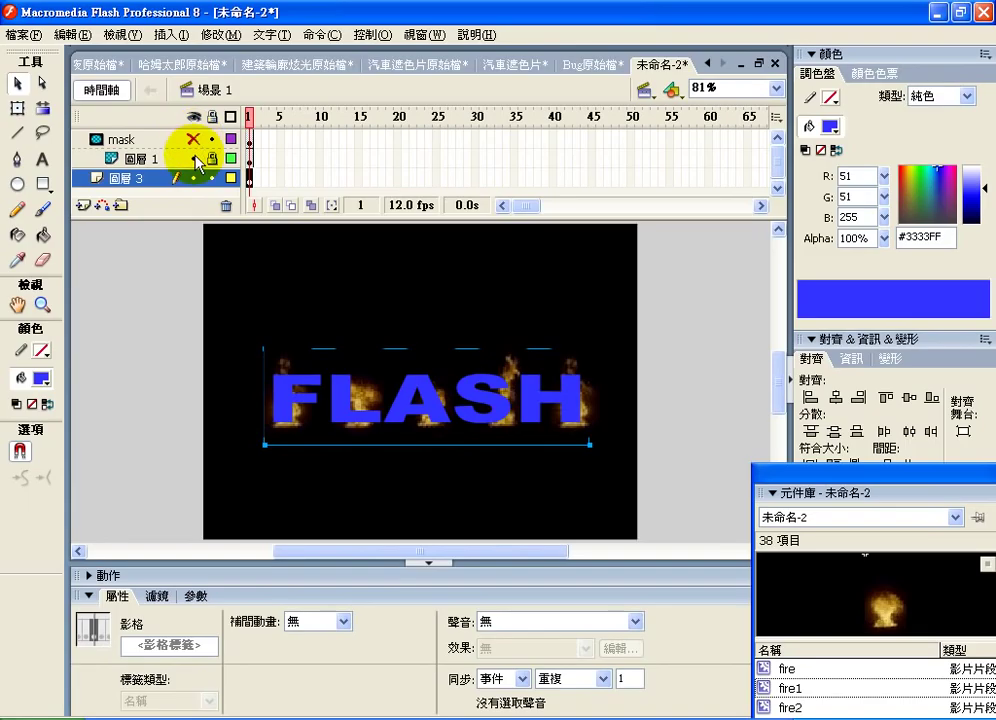
pyautogui.click(193, 158)
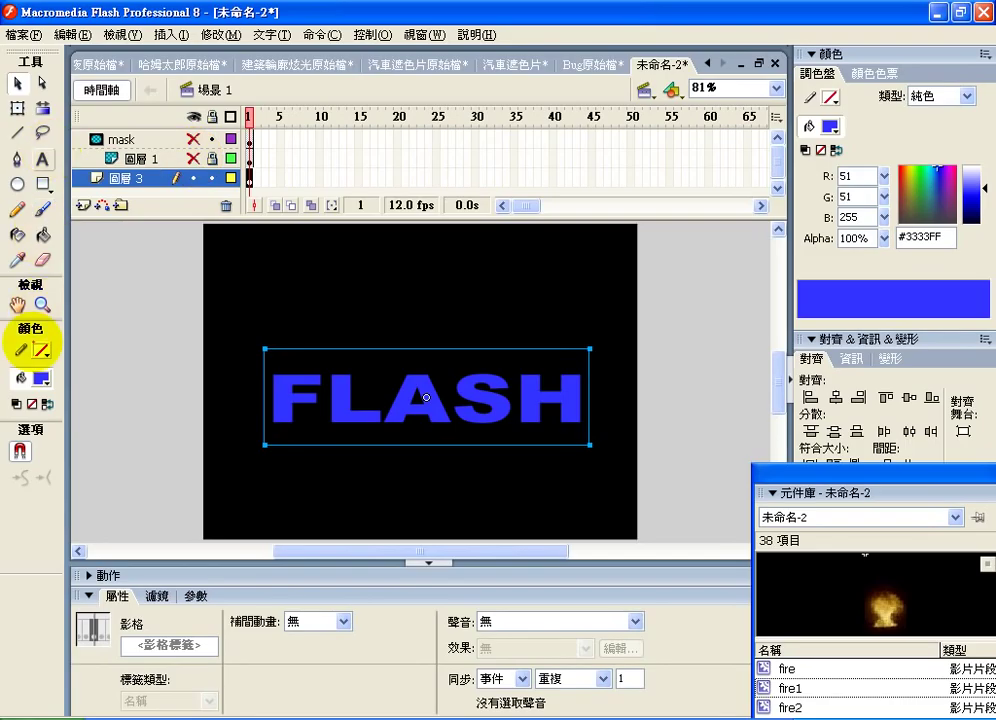
# Step: Select the Ink Bottle tool for outlining the FLASH text
pyautogui.moveTo(40, 347)
pyautogui.mouseDown()
pyautogui.moveTo(12, 350)
pyautogui.moveTo(38, 342)
pyautogui.moveTo(14, 396)
pyautogui.mouseUp()
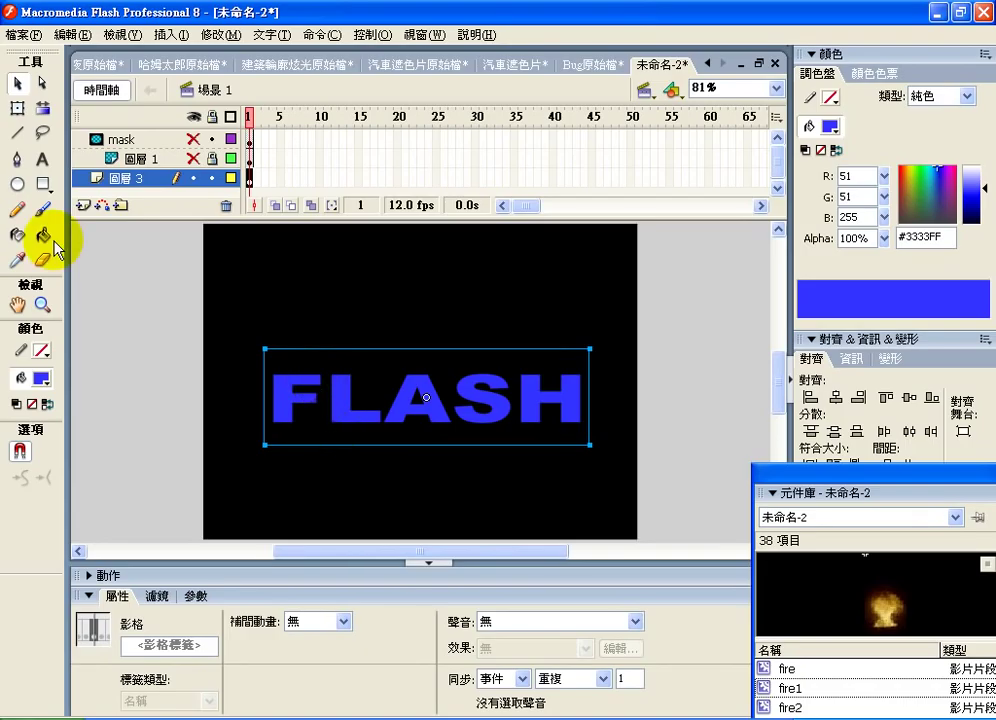
pyautogui.click(19, 235)
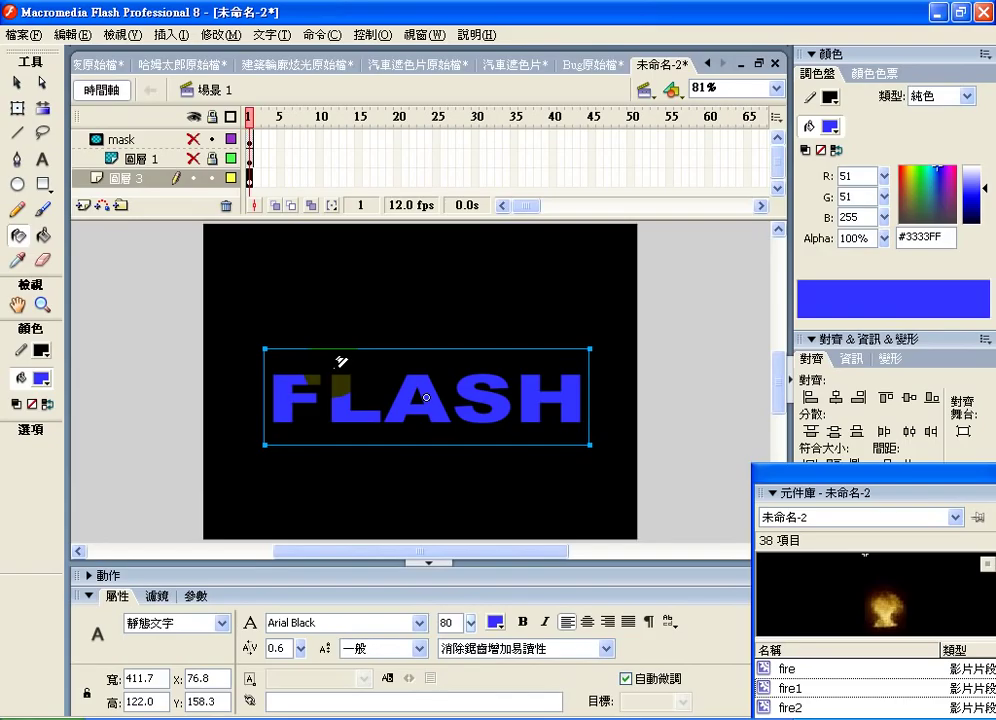
pyautogui.click(17, 235)
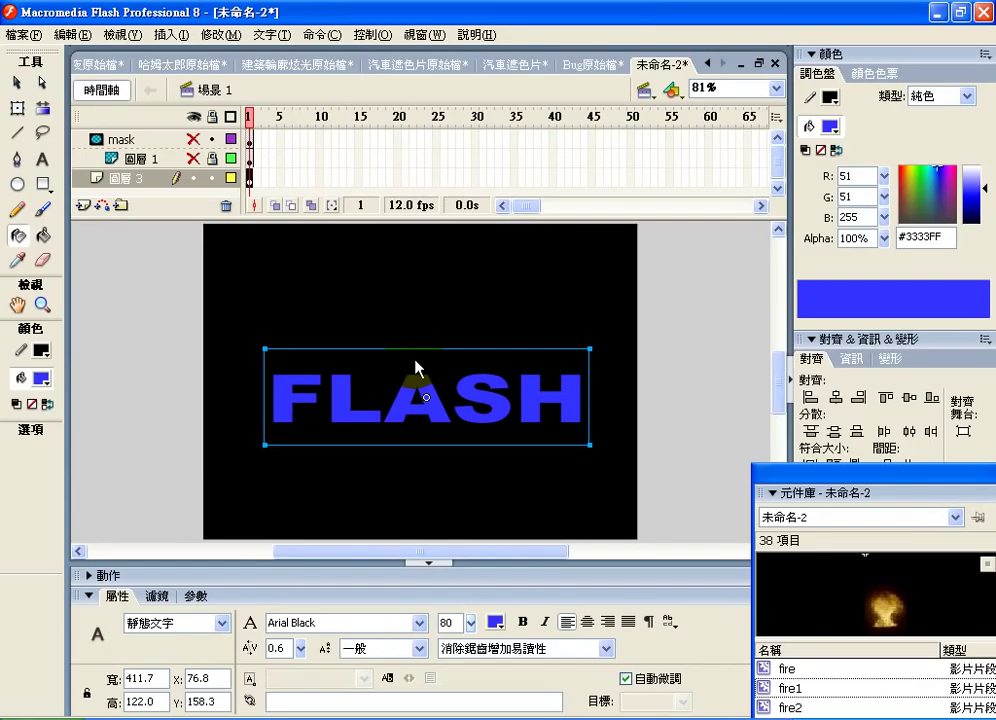
# Step: Break the bottom layer's FLASH text apart twice, first into separate letters and then into editable shapes
pyautogui.click(224, 36)
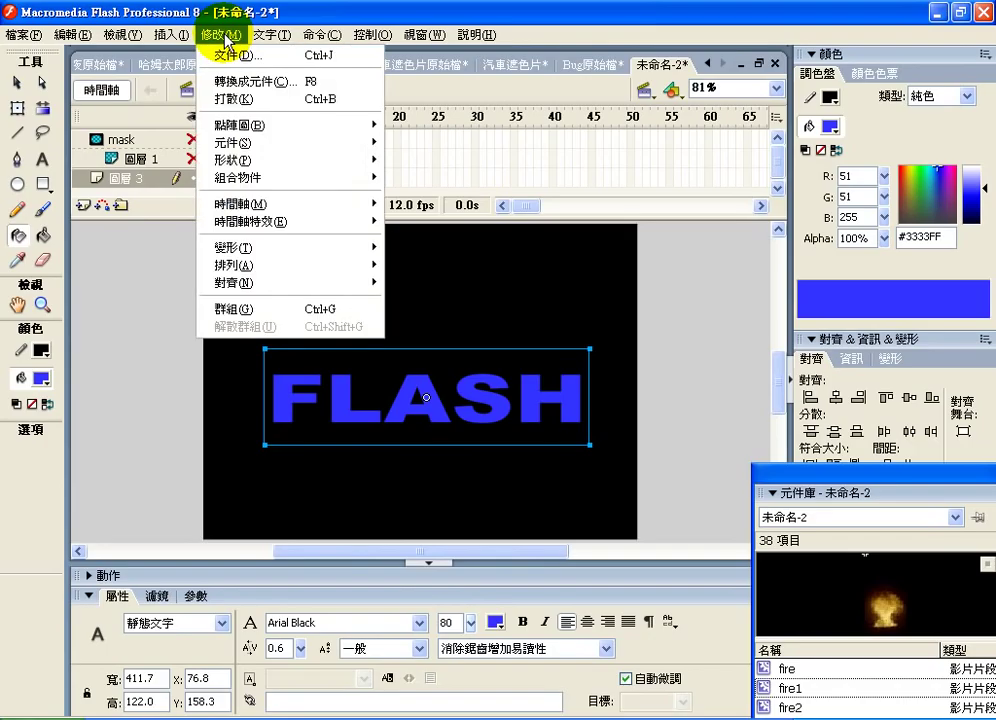
pyautogui.click(244, 100)
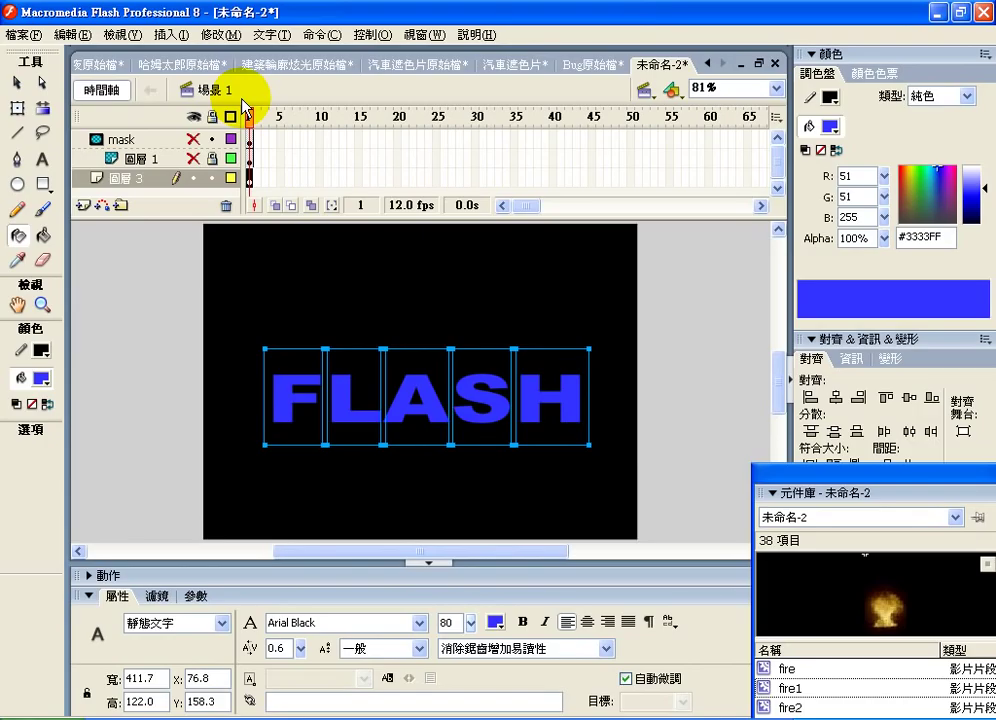
pyautogui.click(220, 34)
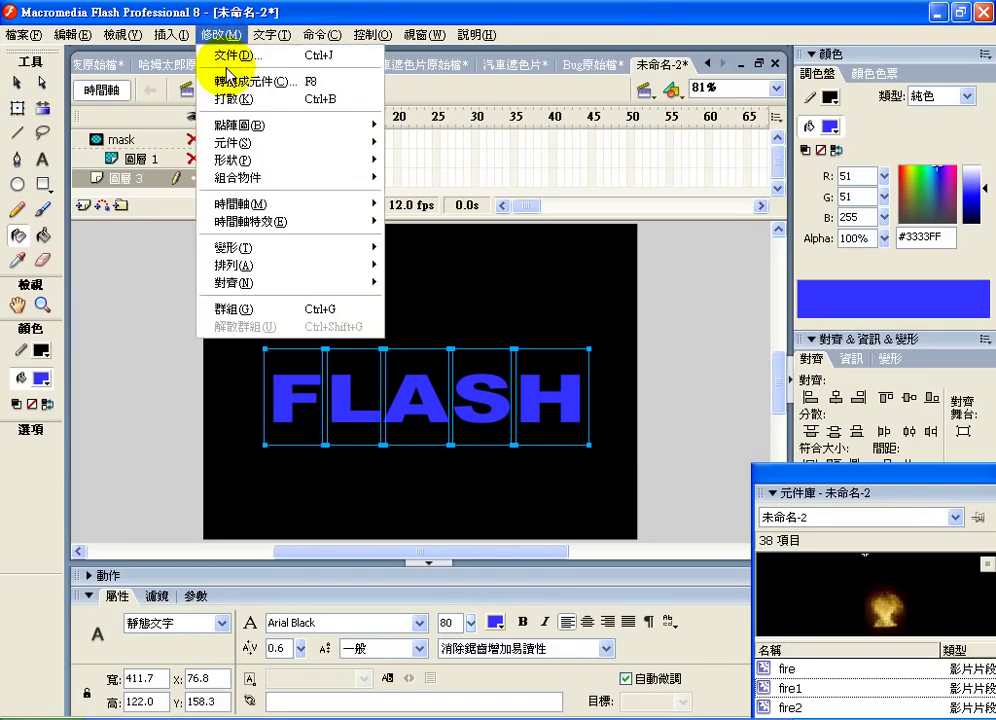
pyautogui.click(240, 100)
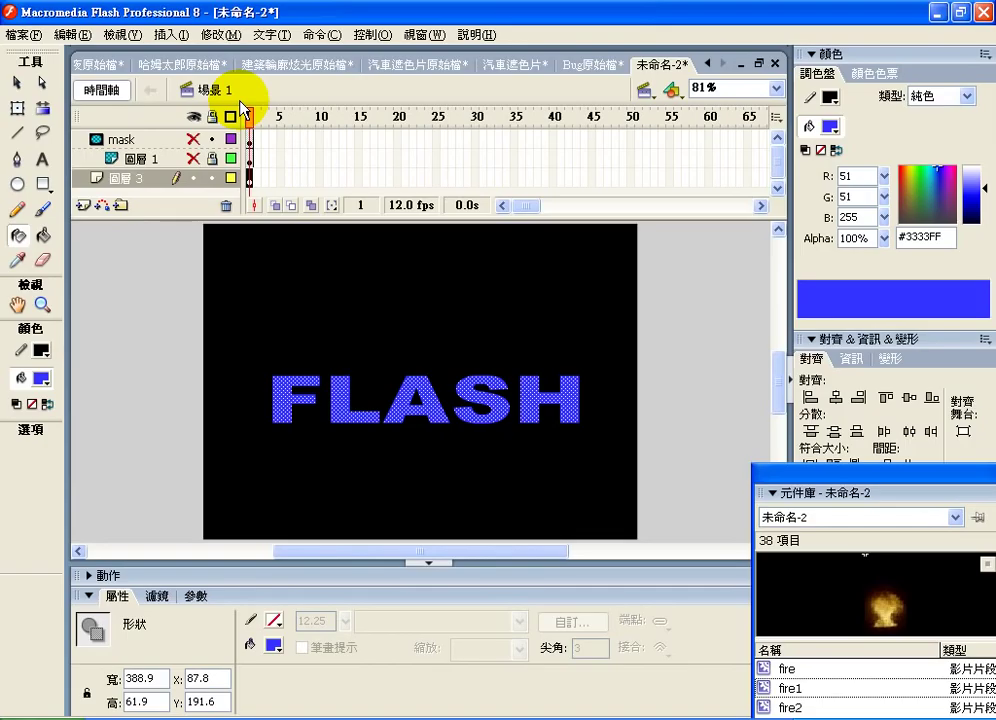
# Step: Set the Ink Bottle's stroke colour to dark grey #666666
pyautogui.click(40, 352)
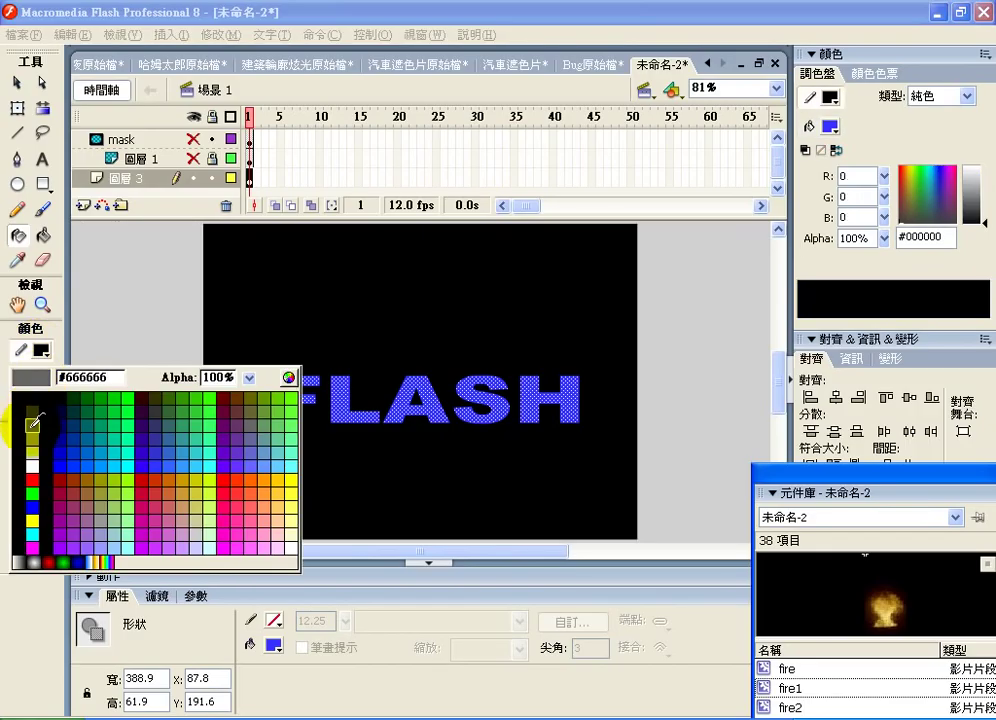
pyautogui.click(32, 425)
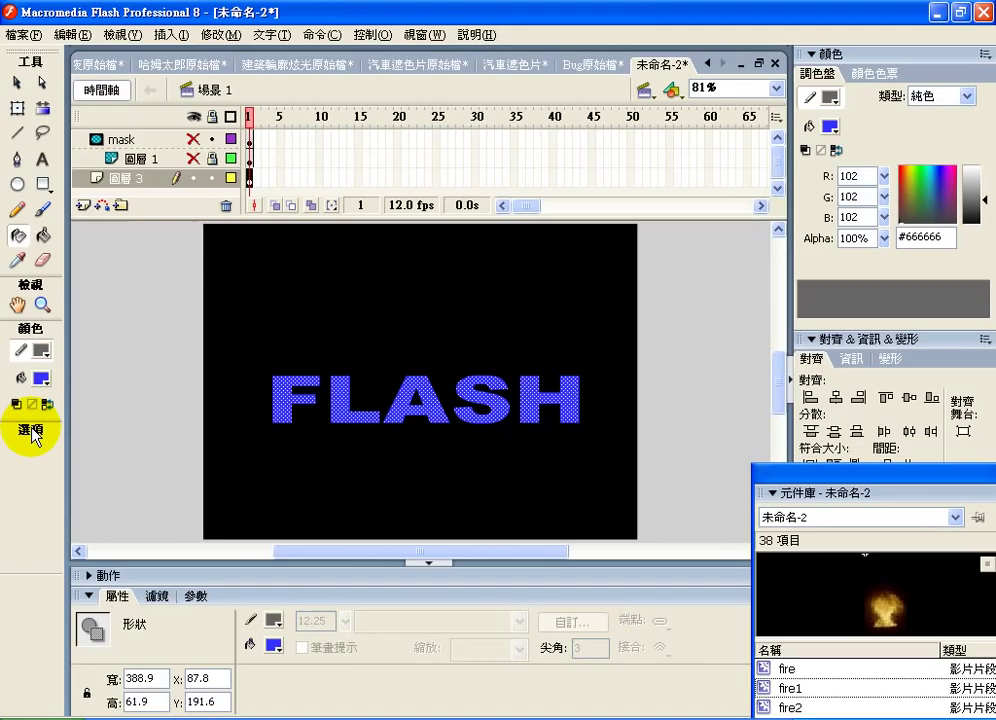
pyautogui.click(18, 236)
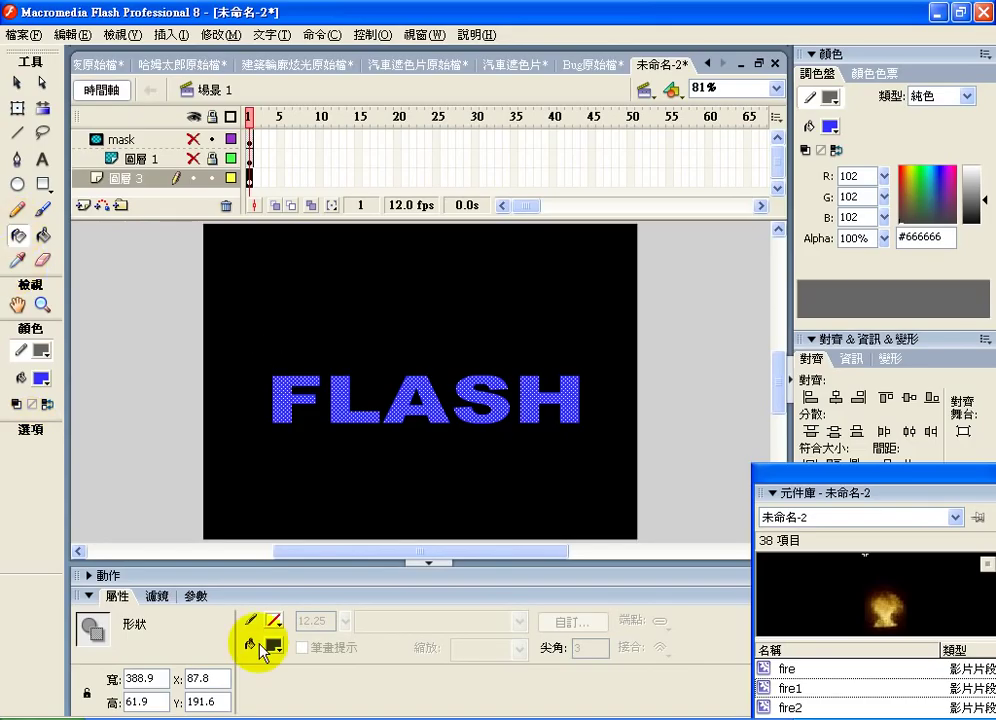
pyautogui.click(285, 385)
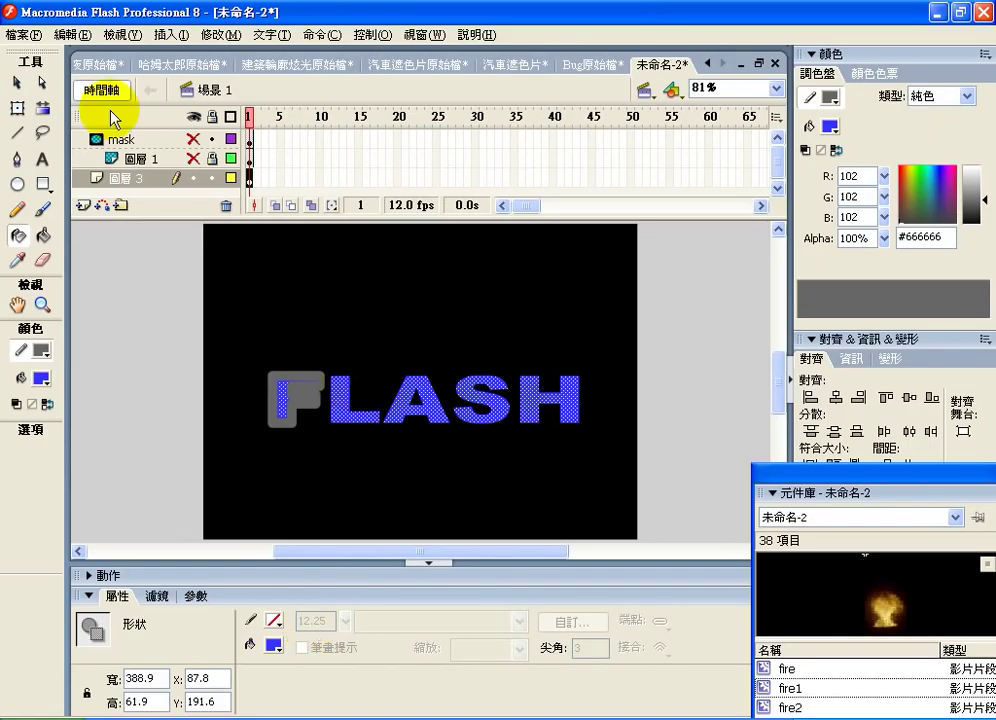
pyautogui.click(72, 35)
pyautogui.click(85, 55)
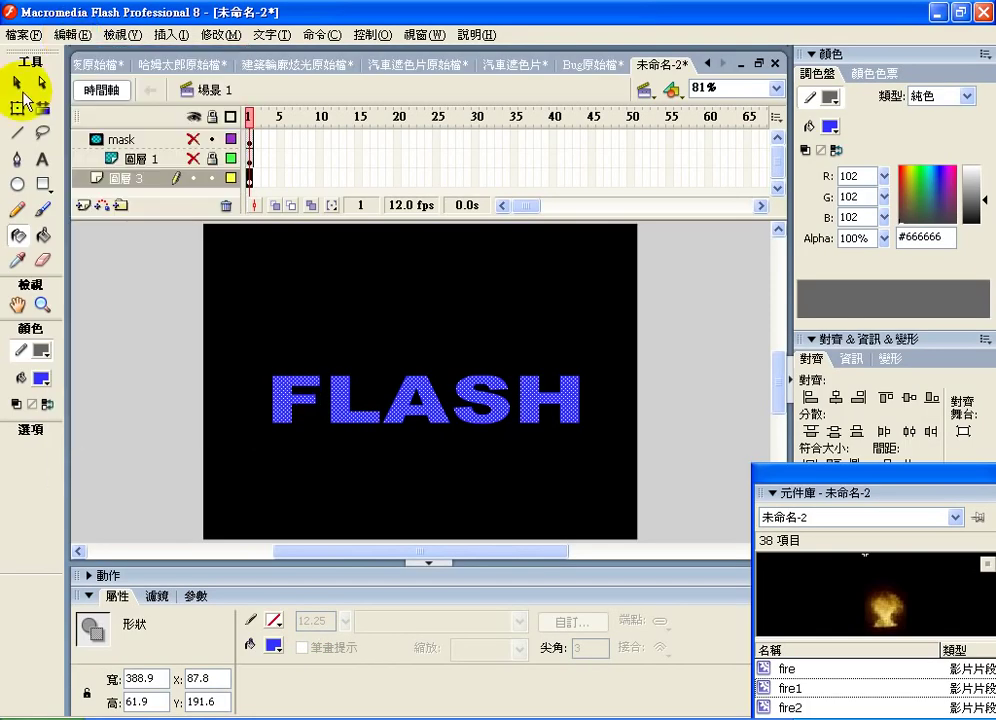
# Step: Deselect the letter shapes and outline all the FLASH letters with a solid grey stroke of height 5
pyautogui.click(17, 83)
pyautogui.click(191, 455)
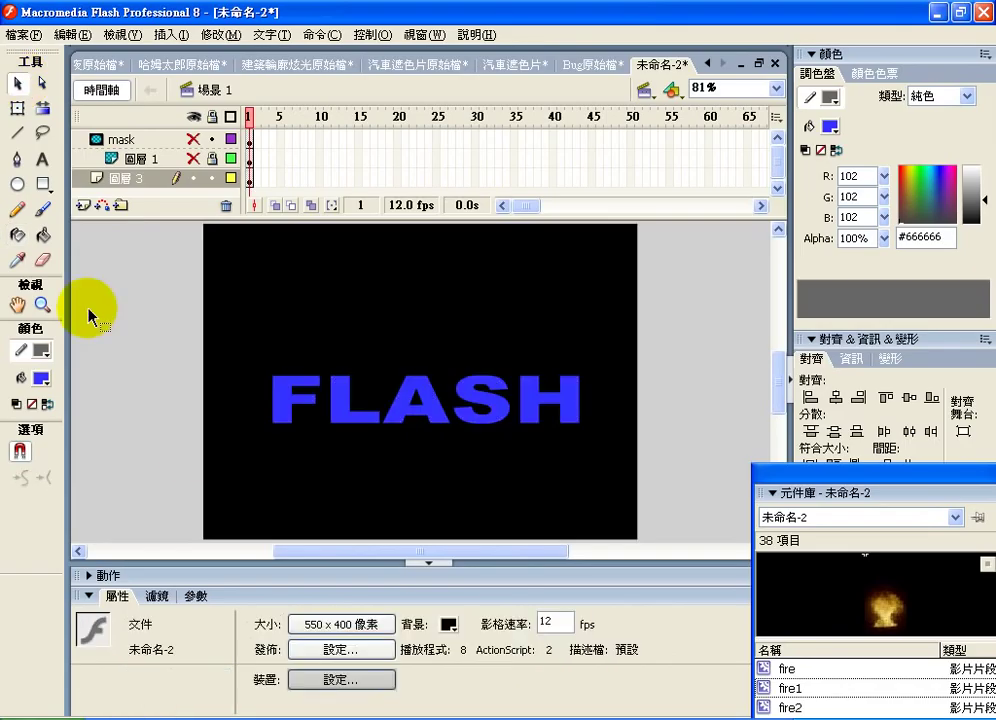
pyautogui.click(18, 235)
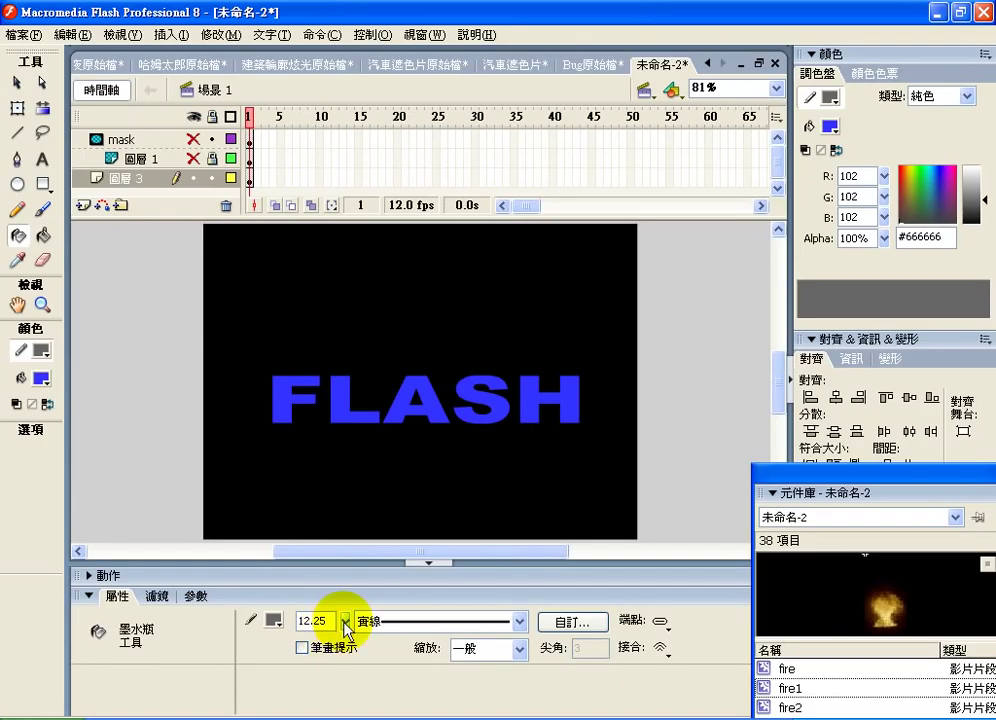
pyautogui.moveTo(345, 621); pyautogui.dragTo(345, 642)
pyautogui.click(290, 388)
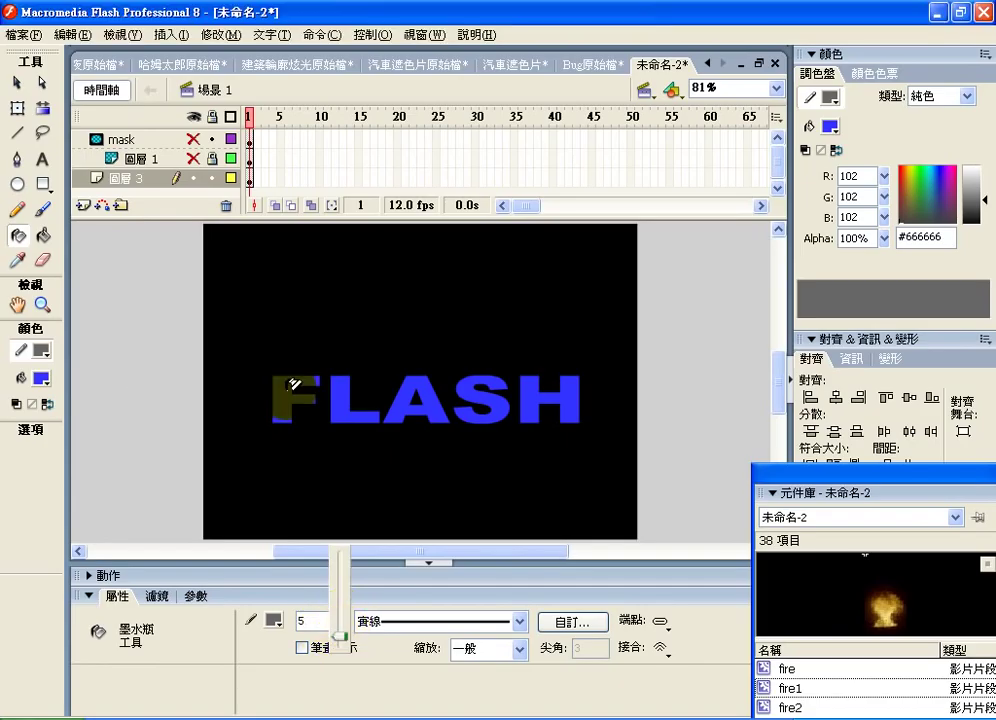
pyautogui.click(345, 400)
pyautogui.click(418, 391)
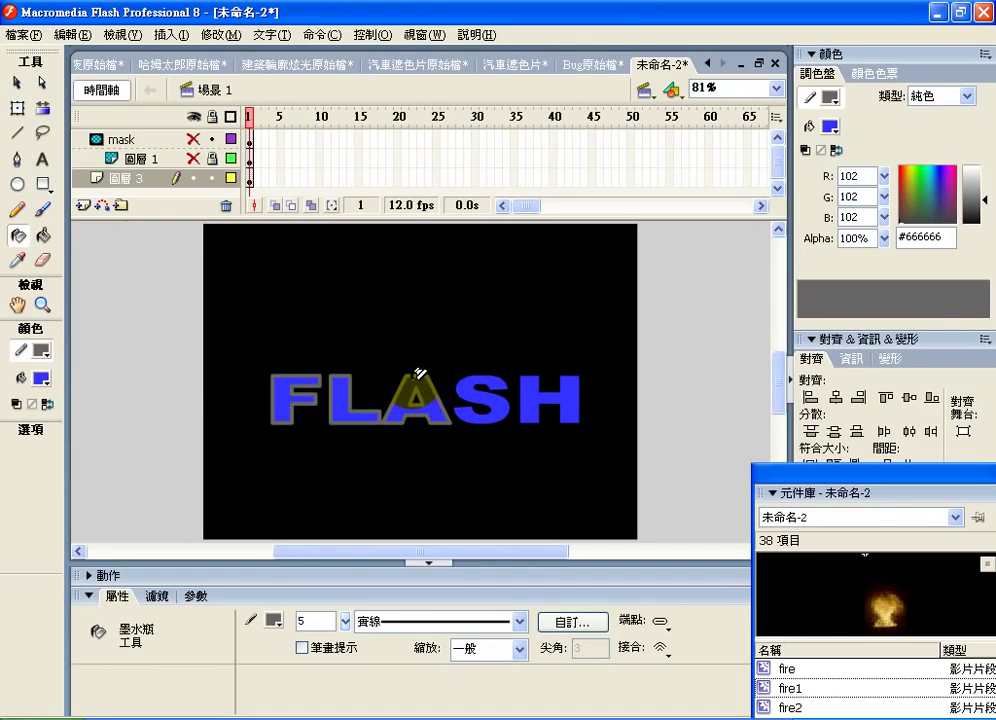
pyautogui.click(470, 398)
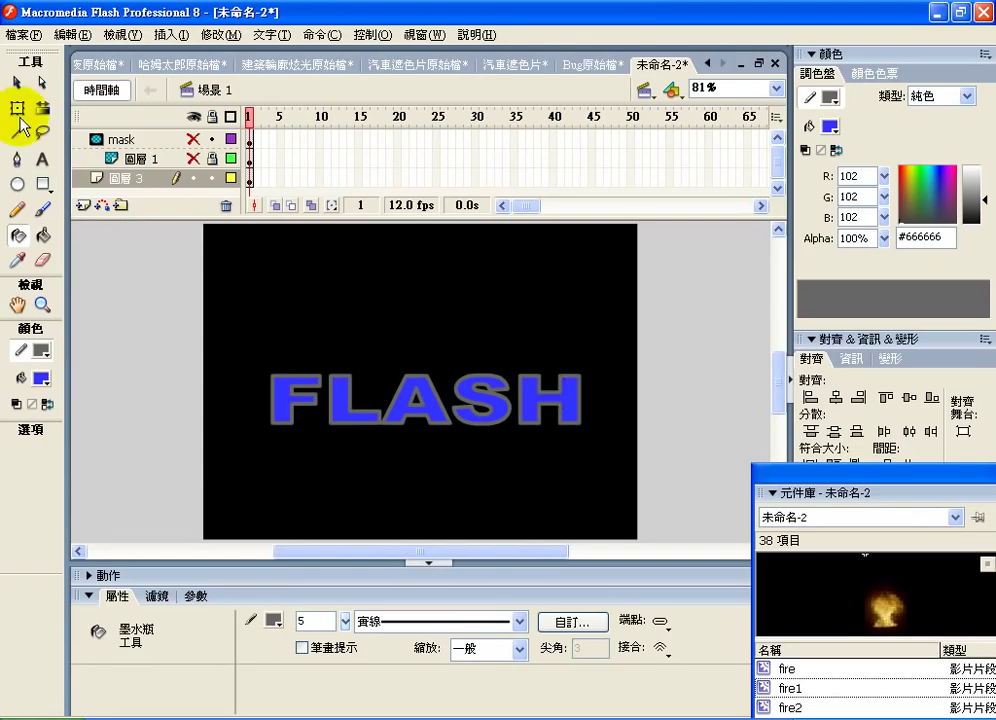
# Step: Delete the blue fill of each FLASH letter on the bottom layer, keeping only the grey outlines
pyautogui.click(17, 82)
pyautogui.click(283, 399)
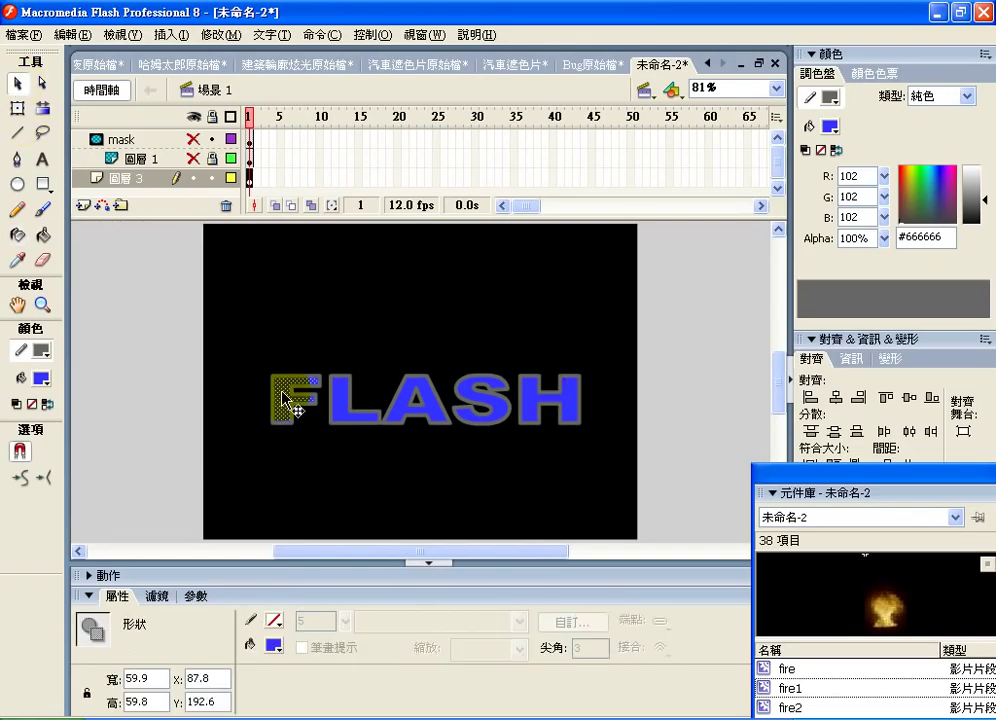
pyautogui.press('Delete')
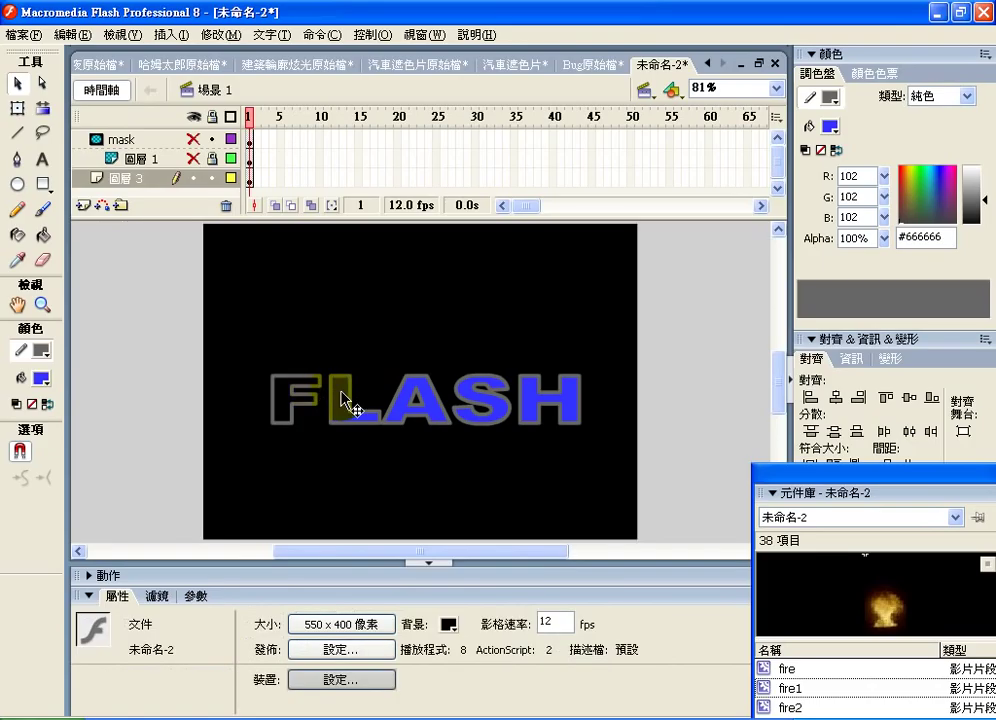
pyautogui.click(338, 387)
pyautogui.press('Delete')
pyautogui.click(410, 412)
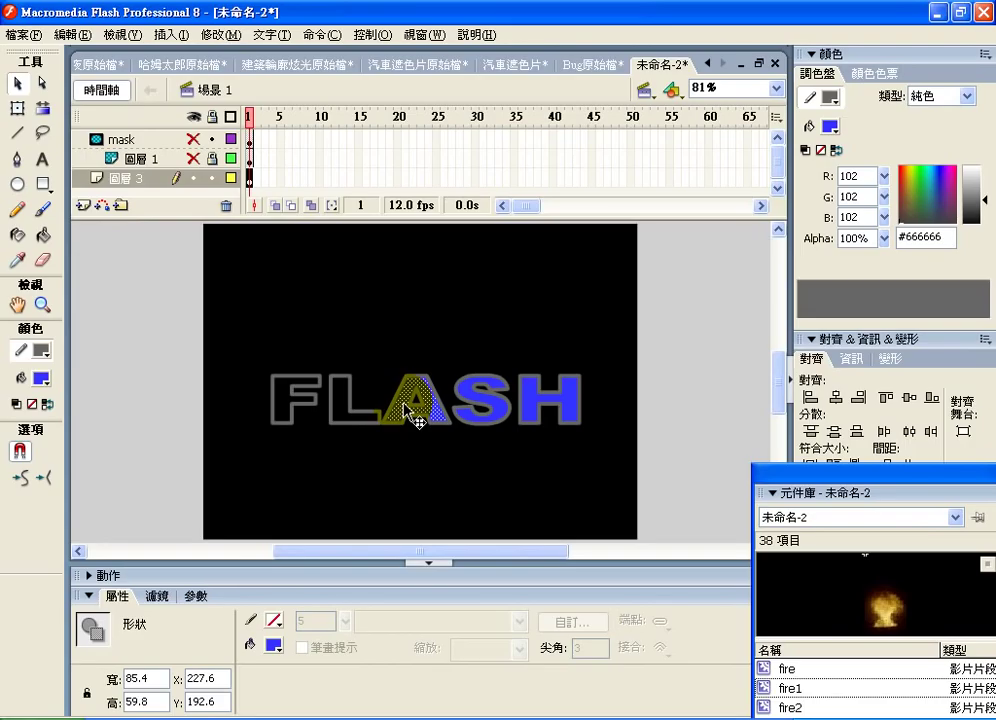
pyautogui.press('Delete')
pyautogui.click(510, 400)
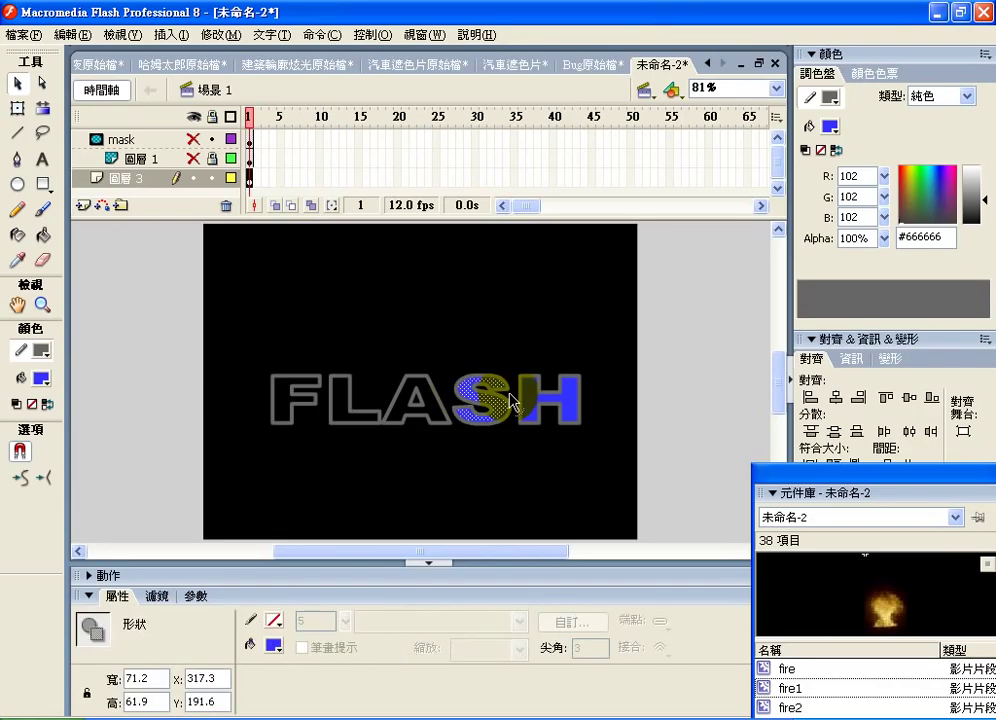
pyautogui.press('Delete')
pyautogui.click(540, 403)
pyautogui.press('Delete')
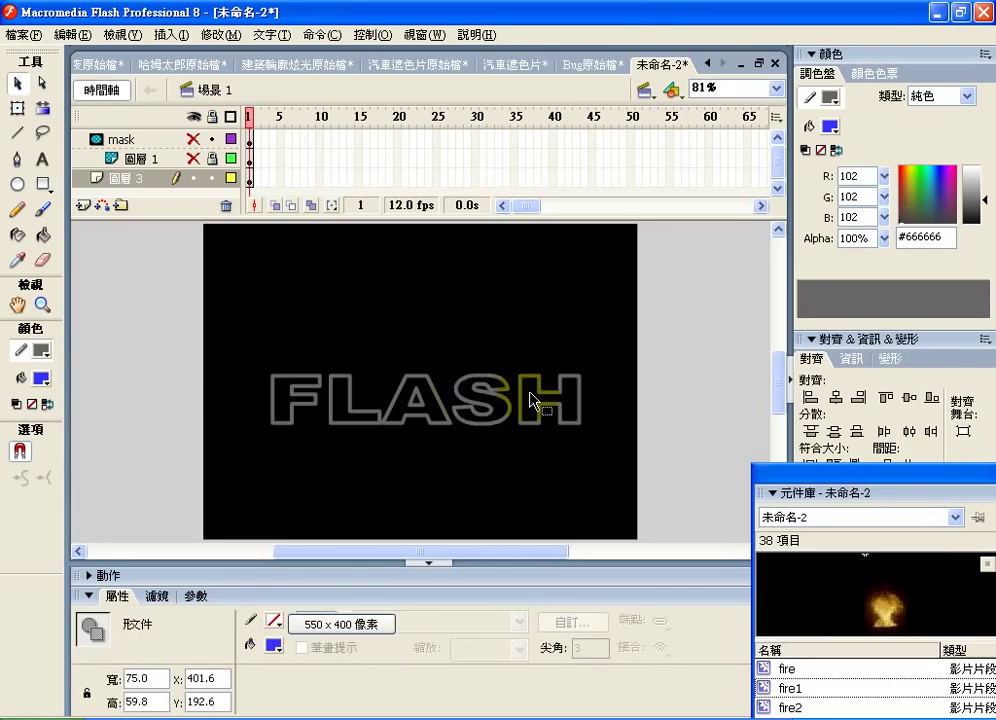
# Step: Move the outline layer above the mask layer and show the hidden mask and flame layers
pyautogui.click(100, 178)
pyautogui.moveTo(95, 140); pyautogui.dragTo(95, 140)
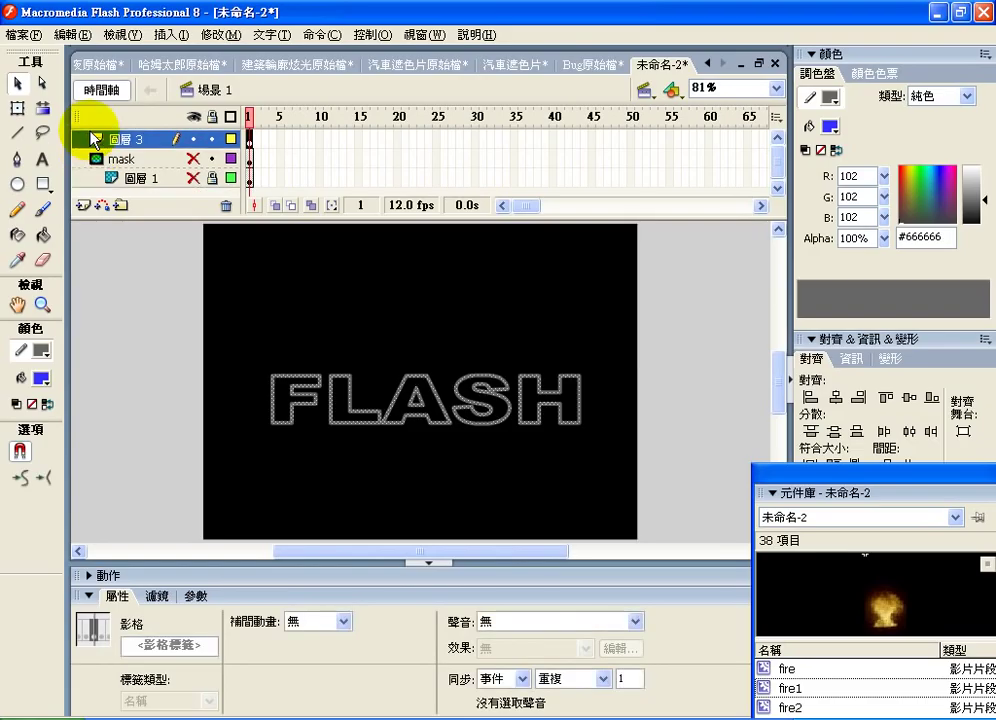
pyautogui.click(193, 158)
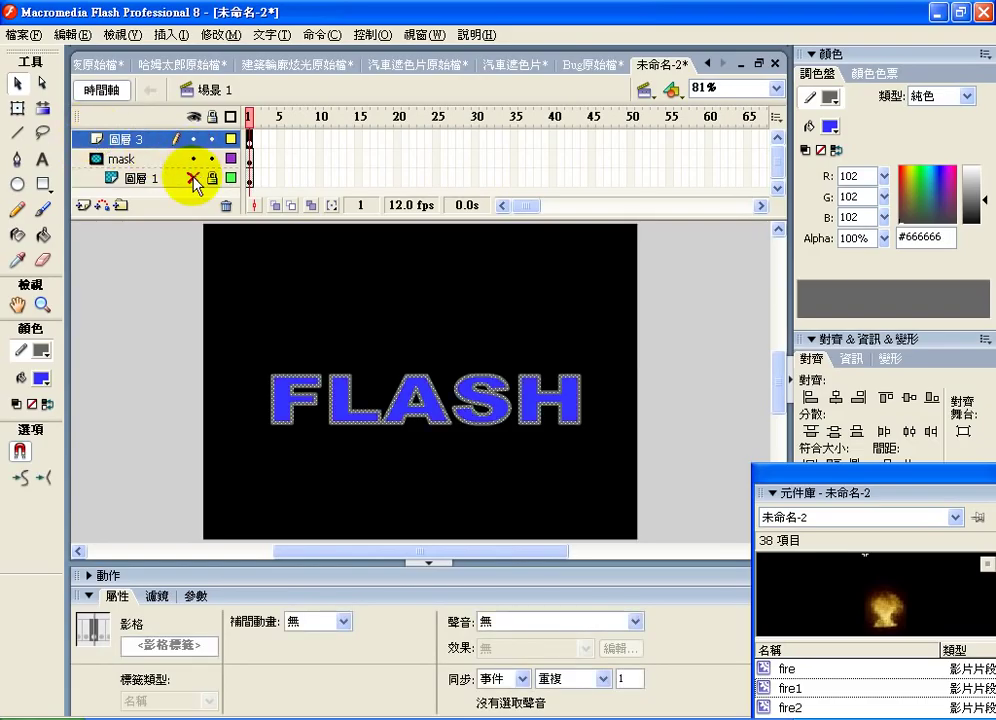
pyautogui.click(193, 178)
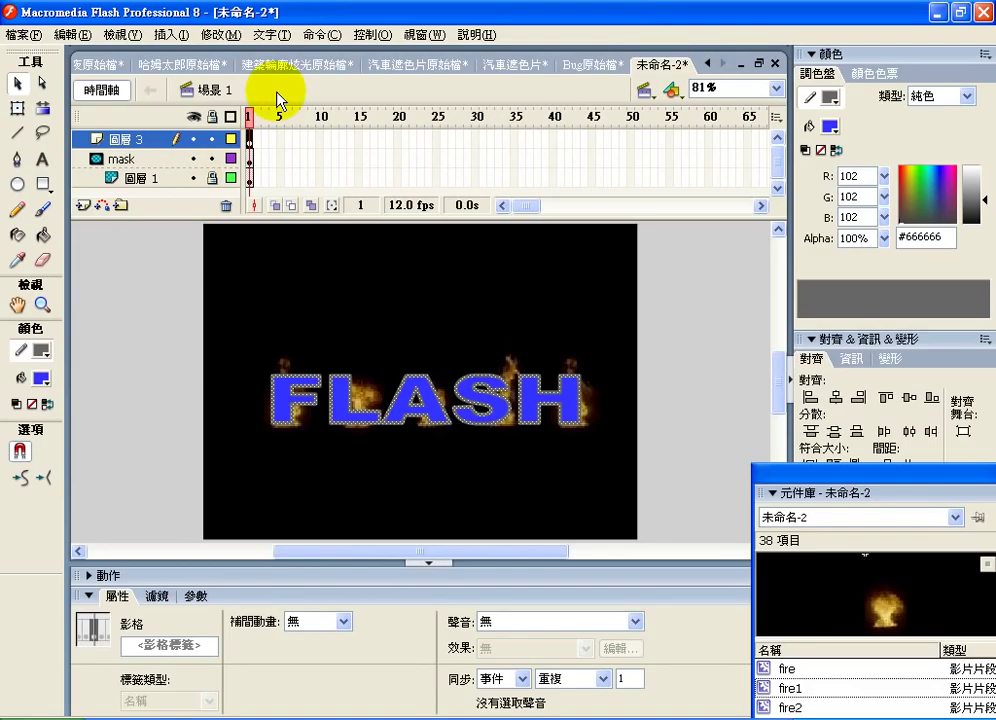
# Step: Test the movie to check the burning text inside the grey outlines, and close the preview
pyautogui.click(370, 35)
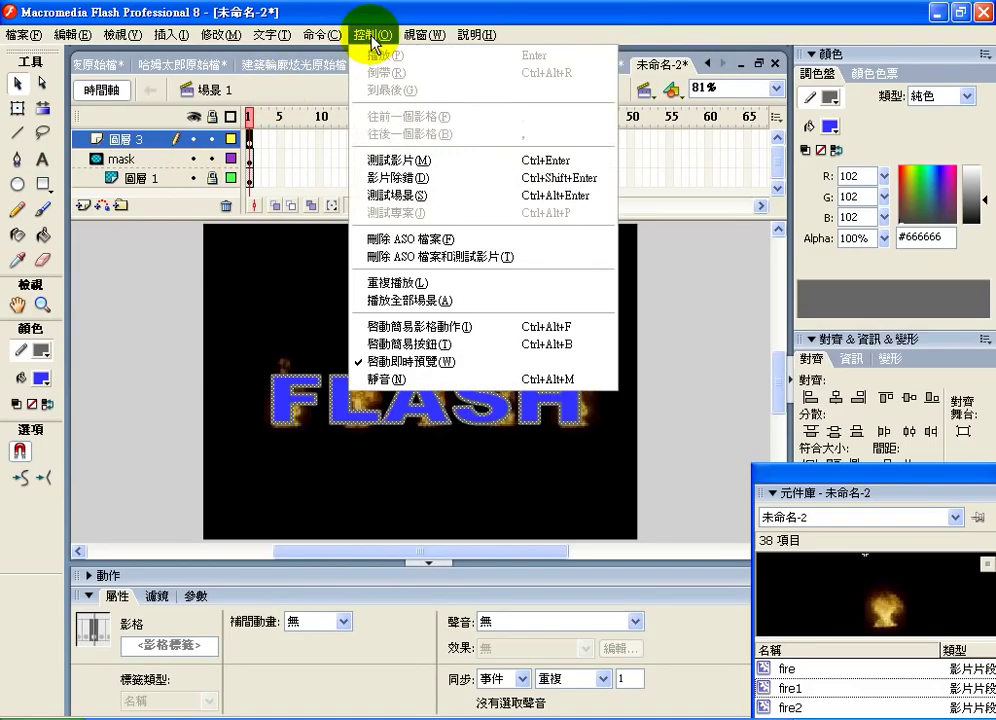
pyautogui.click(391, 160)
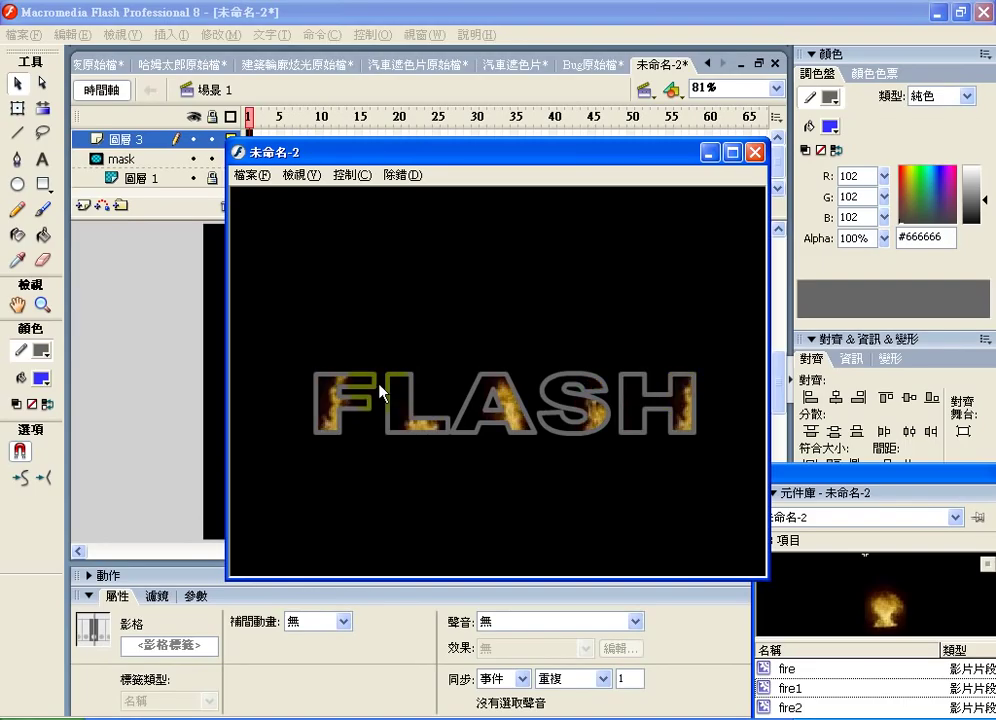
pyautogui.click(752, 158)
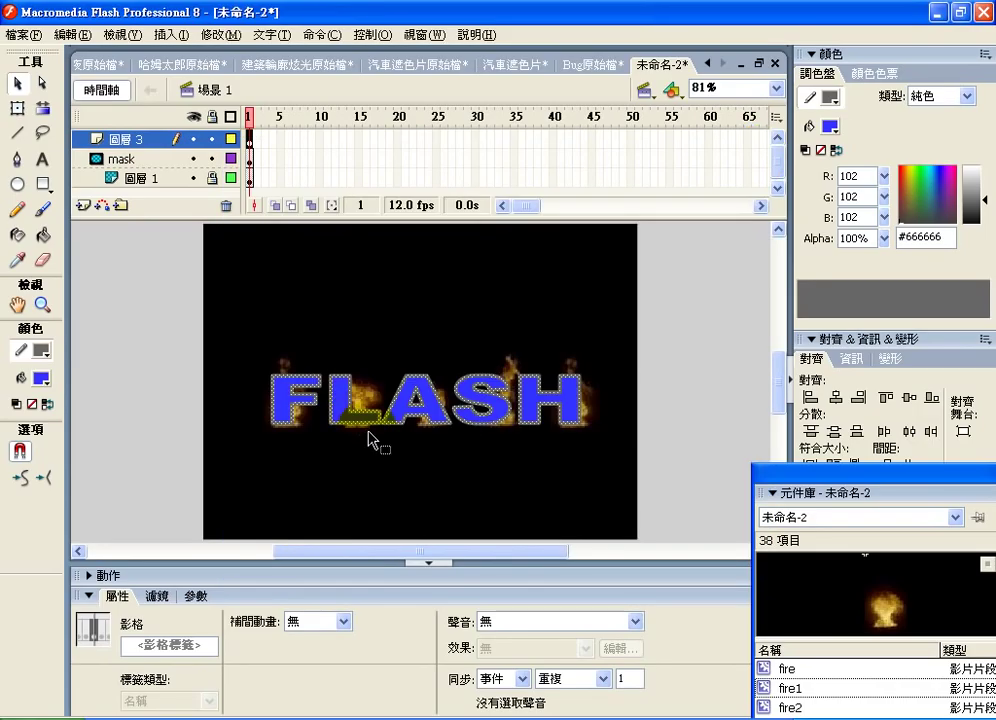
# Step: Hide the mask layer to expose the flames behind the letter outlines
pyautogui.click(193, 159)
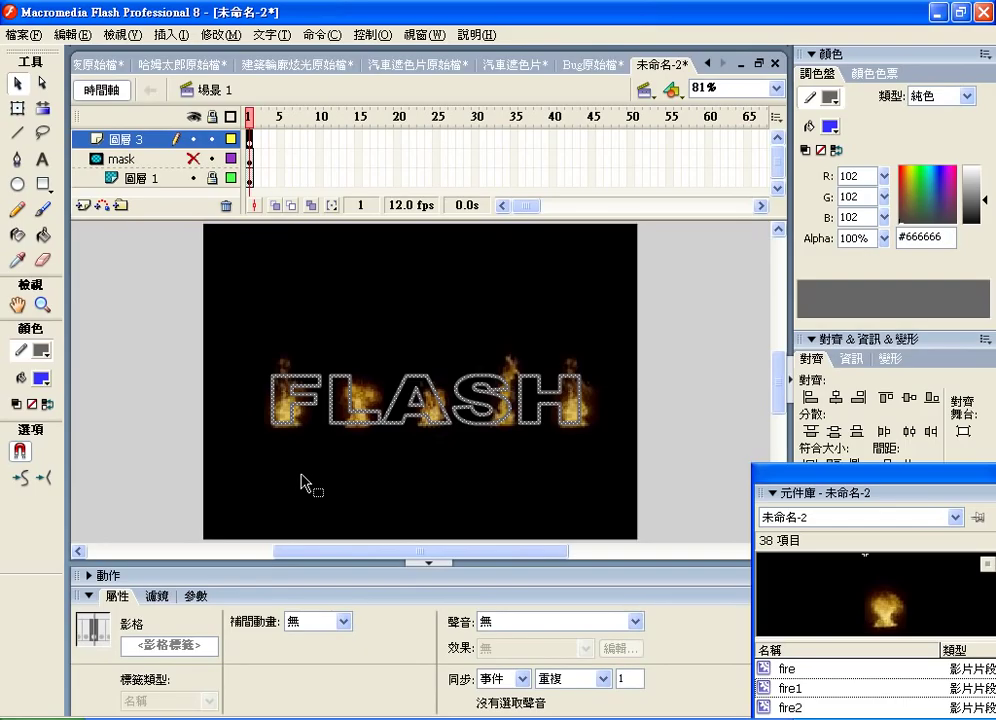